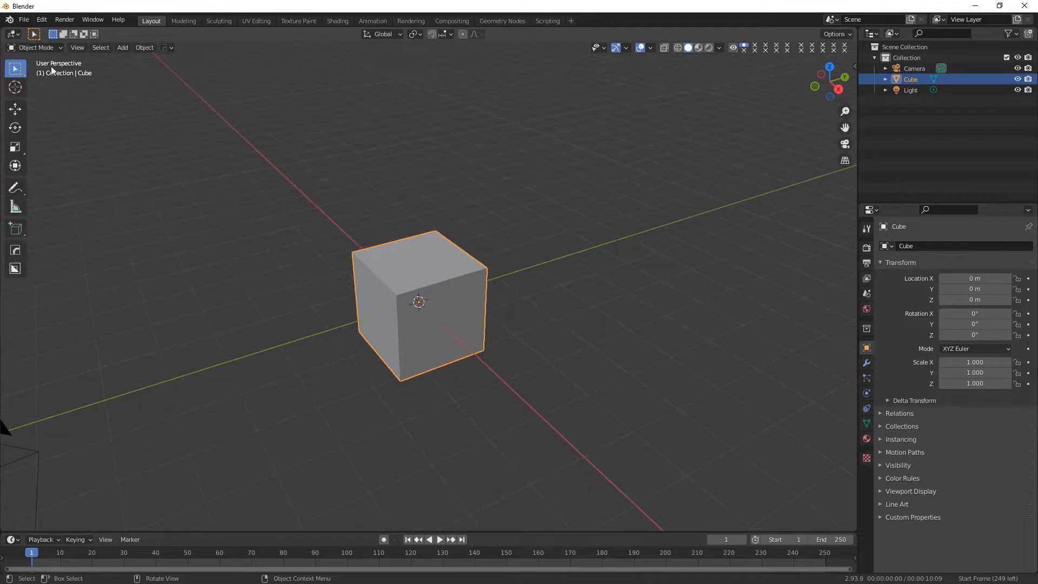
Switch the default cube to Edit Mode with edge selection.
{"action": "left_click", "coordinate": [43, 48]}
{"action": "left_click", "coordinate": [33, 70]}
{"action": "left_click", "coordinate": [85, 47]}
{"action": "middle_click_drag", "start_coordinate": [401, 306], "coordinate": [431, 344]}
{"action": "scroll", "coordinate": [414, 314], "scroll_direction": "up", "scroll_amount": 1}
{"action": "left_click", "coordinate": [369, 370]}
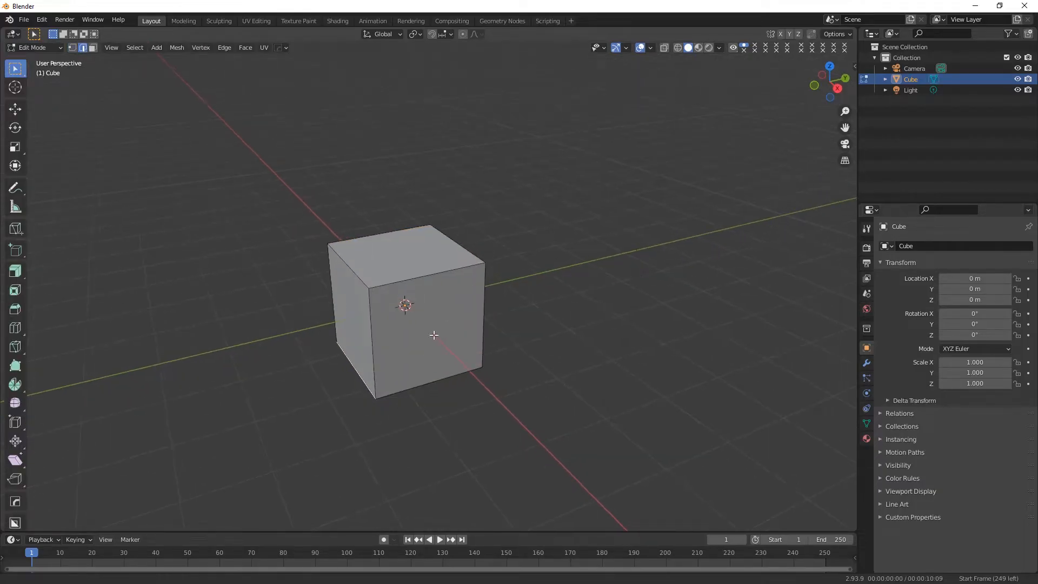
Cut and mirror the cube along the X axis with AutoMirror.
{"action": "left_click", "coordinate": [853, 65]}
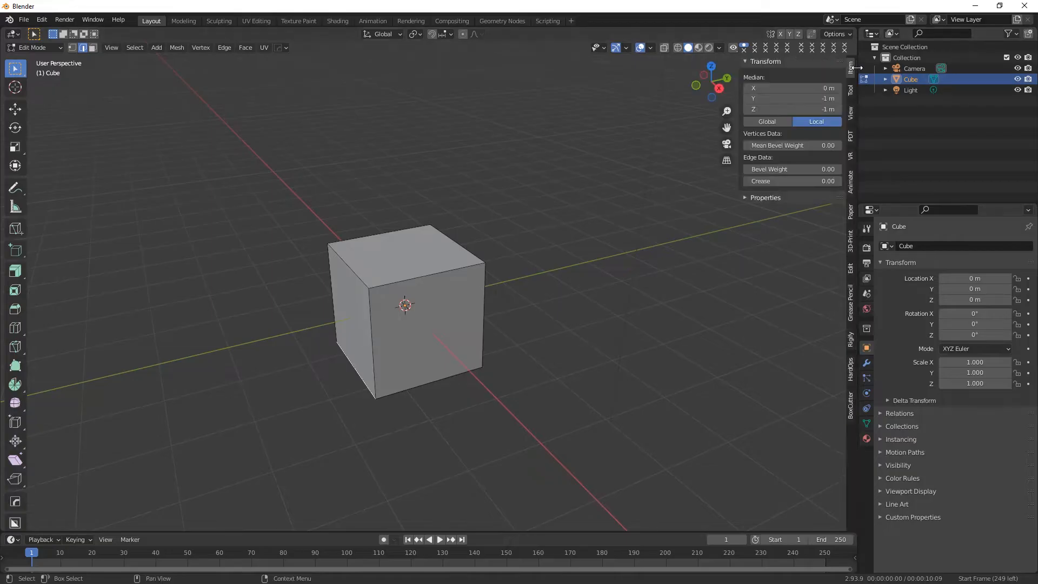
{"action": "left_click", "coordinate": [850, 271]}
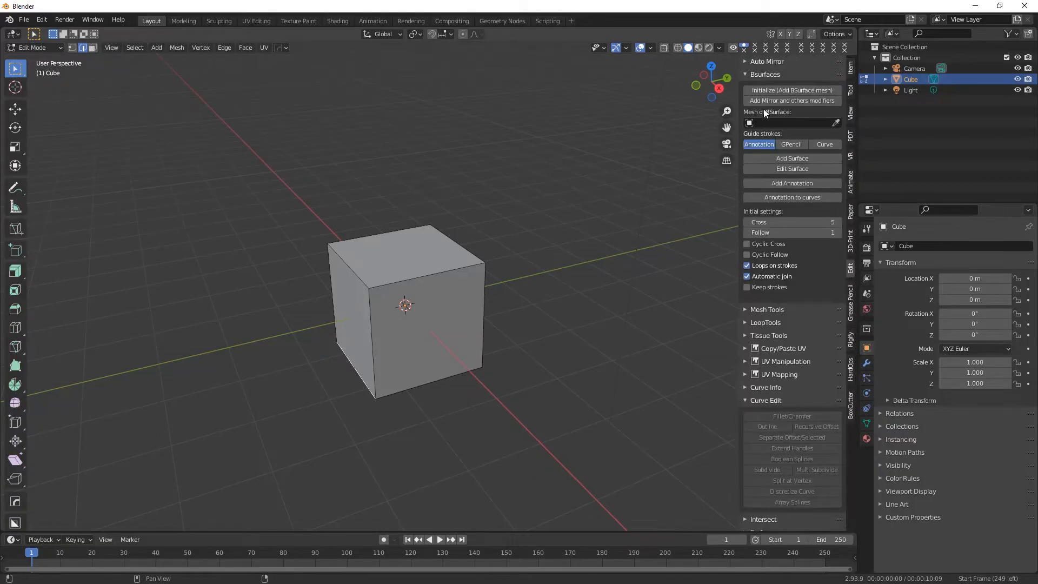
{"action": "left_click", "coordinate": [746, 61]}
{"action": "left_click", "coordinate": [782, 80]}
Move the outer end face of the editable half outward along X to lengthen the mirrored block.
{"action": "middle_click_drag", "start_coordinate": [465, 284], "coordinate": [413, 363]}
{"action": "scroll", "coordinate": [399, 289], "scroll_direction": "up", "scroll_amount": 2}
{"action": "left_click", "coordinate": [93, 48]}
{"action": "left_click", "coordinate": [335, 288]}
{"action": "scroll", "coordinate": [398, 325], "scroll_direction": "down", "scroll_amount": 3}
{"action": "left_click", "coordinate": [15, 109]}
{"action": "left_click_drag", "start_coordinate": [344, 313], "coordinate": [306, 327]}
Add a two-cut loop cut across the long sides of the editable half.
{"action": "left_click", "coordinate": [82, 48]}
{"action": "left_click", "coordinate": [16, 328]}
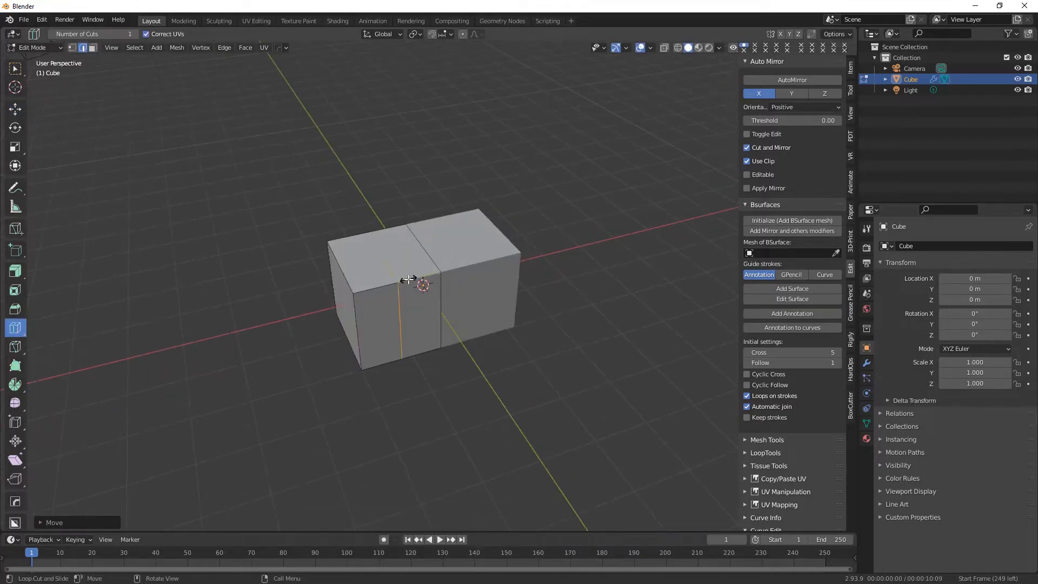
{"action": "left_click", "coordinate": [41, 525]}
{"action": "left_click", "coordinate": [178, 436]}
{"action": "scroll", "coordinate": [378, 270], "scroll_direction": "up", "scroll_amount": 1}
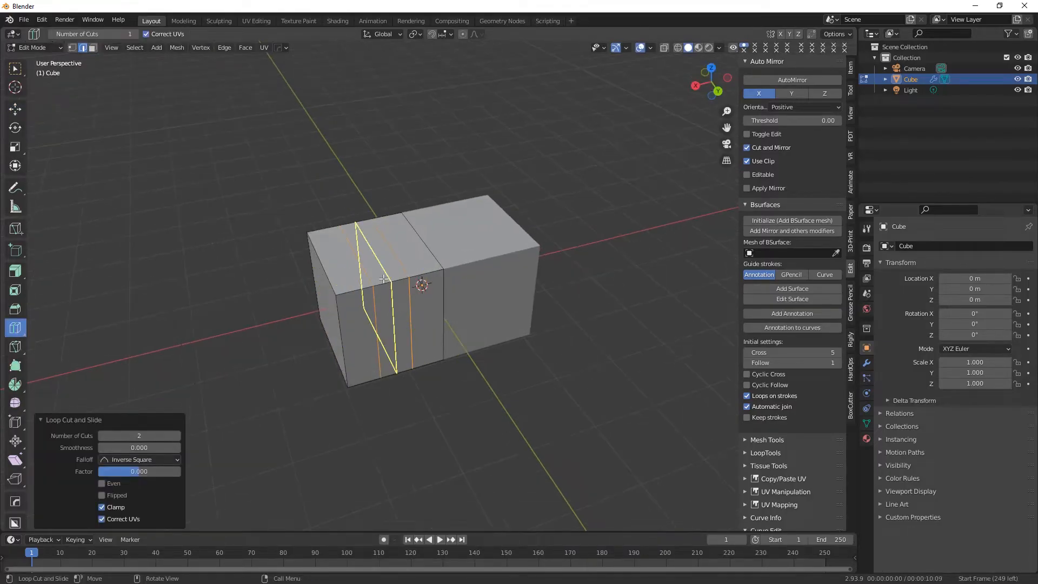
{"action": "middle_click_drag", "start_coordinate": [377, 271], "coordinate": [386, 271]}
Select the four faces between the two loop cuts all around the block and extrude them along normals by about 0.157 m.
{"action": "left_click", "coordinate": [92, 47]}
{"action": "left_click", "coordinate": [16, 69]}
{"action": "left_click", "coordinate": [374, 257]}
{"action": "left_click", "coordinate": [399, 325], "text": "shift"}
{"action": "middle_click_drag", "start_coordinate": [373, 391], "coordinate": [567, 294]}
{"action": "left_click", "coordinate": [442, 270], "text": "shift"}
{"action": "left_click", "coordinate": [465, 337], "text": "shift"}
{"action": "middle_click_drag", "start_coordinate": [528, 373], "coordinate": [400, 446]}
{"action": "scroll", "coordinate": [398, 326], "scroll_direction": "up", "scroll_amount": 3}
{"action": "middle_click_drag", "start_coordinate": [400, 327], "coordinate": [452, 361]}
{"action": "left_click_drag", "start_coordinate": [16, 272], "coordinate": [67, 318]}
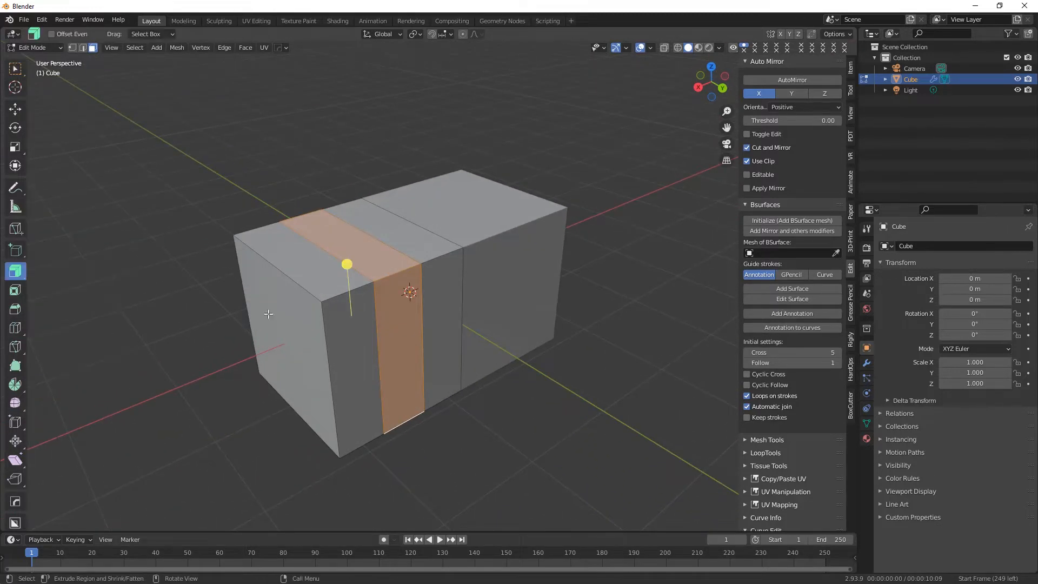
{"action": "left_click_drag", "start_coordinate": [348, 264], "coordinate": [352, 250]}
{"action": "middle_click_drag", "start_coordinate": [352, 250], "coordinate": [390, 364]}
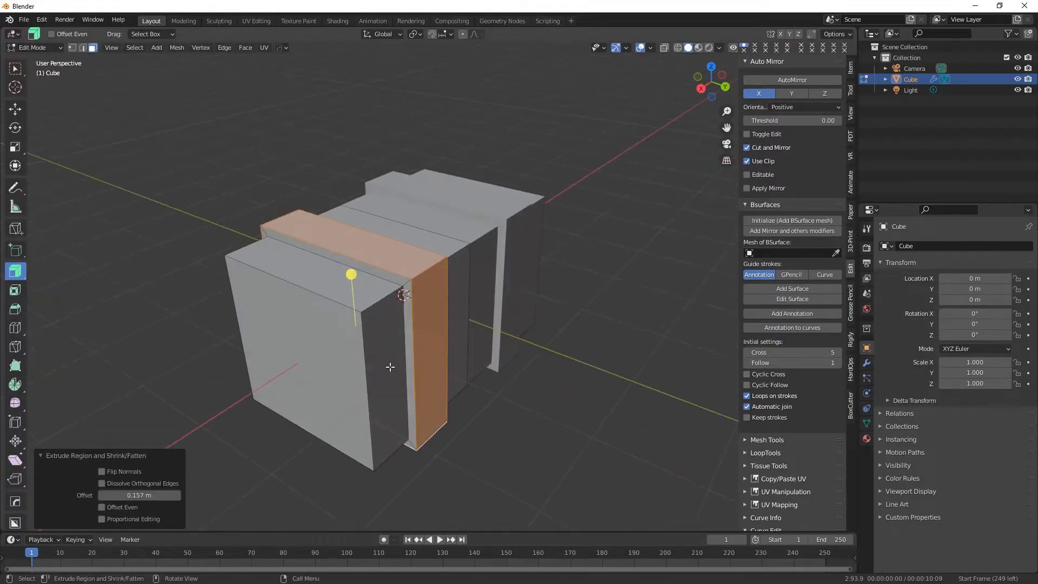
Inset the block's outer end face by about 0.1136 m.
{"action": "left_click", "coordinate": [313, 362]}
{"action": "scroll", "coordinate": [313, 361], "scroll_direction": "down", "scroll_amount": 2}
{"action": "left_click", "coordinate": [16, 290]}
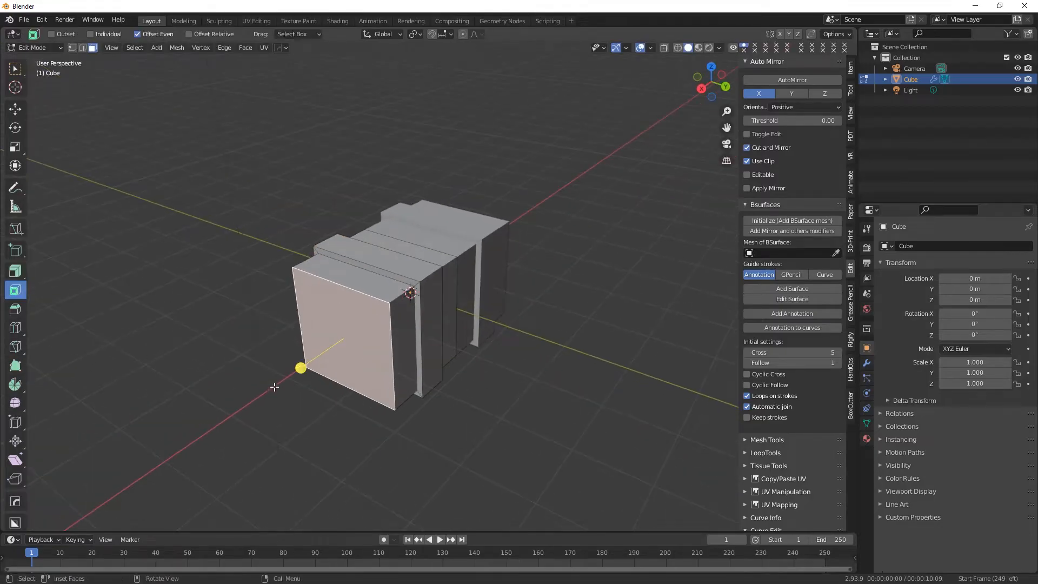
{"action": "middle_click_drag", "start_coordinate": [314, 419], "coordinate": [336, 396]}
{"action": "left_click_drag", "start_coordinate": [341, 350], "coordinate": [357, 353]}
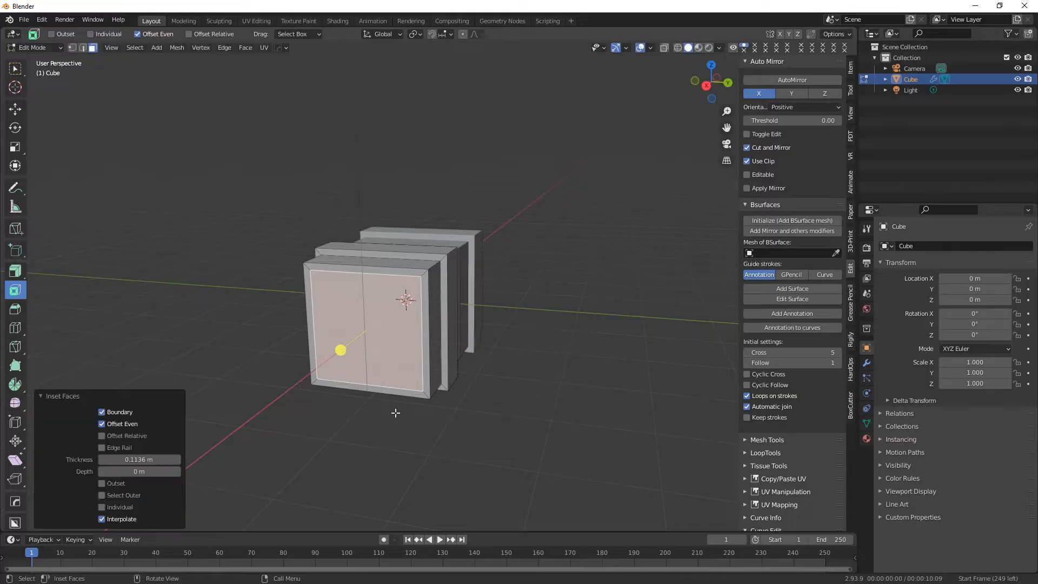
Extrude the inset end face outward by about 0.5034 m.
{"action": "middle_click_drag", "start_coordinate": [394, 412], "coordinate": [361, 412]}
{"action": "left_click", "coordinate": [24, 271]}
{"action": "left_click_drag", "start_coordinate": [321, 346], "coordinate": [303, 357]}
{"action": "middle_click_drag", "start_coordinate": [335, 382], "coordinate": [390, 390]}
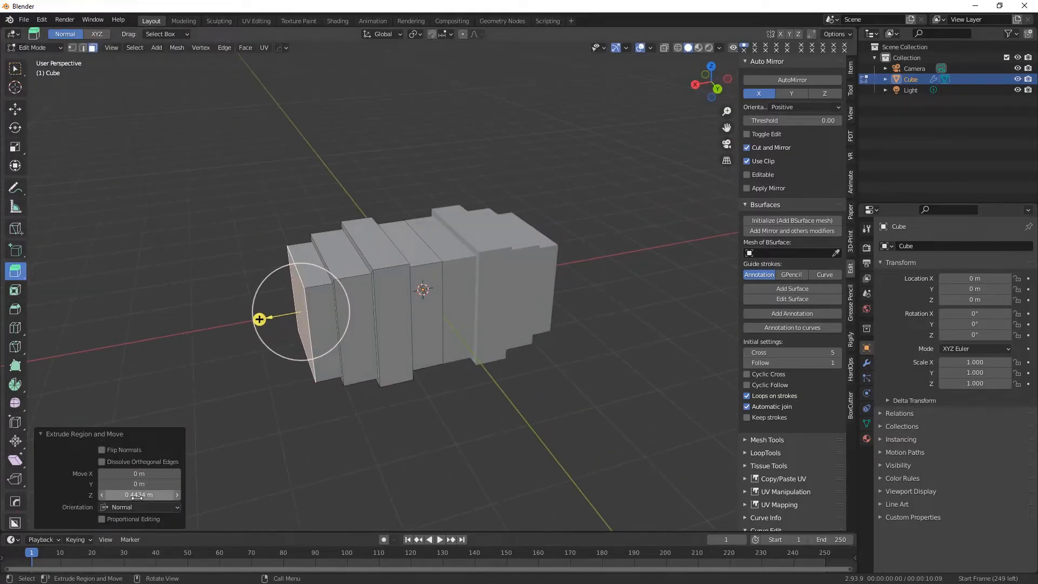
{"action": "left_click_drag", "start_coordinate": [141, 495], "coordinate": [135, 495]}
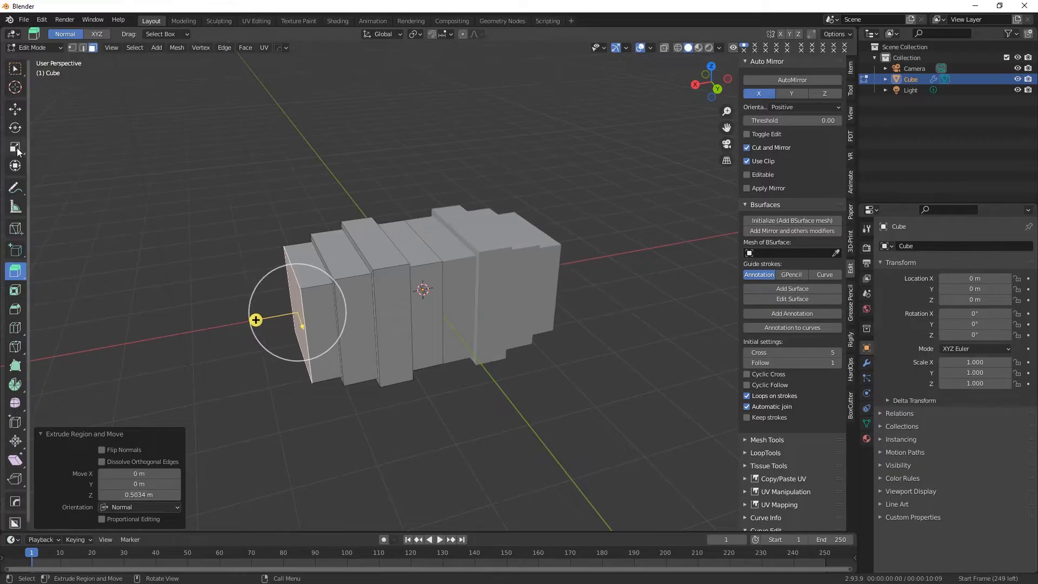
Scale the extruded end face down to 0.654 to taper the end of the block.
{"action": "left_click", "coordinate": [16, 147]}
{"action": "mouse_move", "coordinate": [286, 312]}
{"action": "left_mouse_down"}
{"action": "mouse_move", "coordinate": [306, 314]}
{"action": "mouse_move", "coordinate": [278, 310]}
{"action": "mouse_move", "coordinate": [297, 317]}
{"action": "mouse_move", "coordinate": [288, 319]}
{"action": "left_mouse_up"}
{"action": "key", "text": "s"}
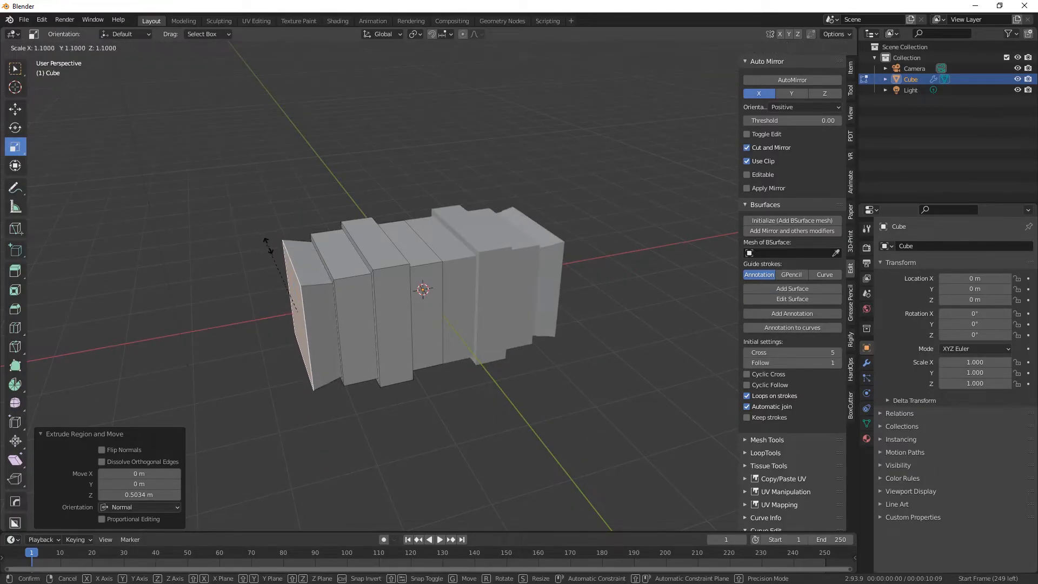
{"action": "left_click", "coordinate": [284, 269]}
{"action": "middle_click_drag", "start_coordinate": [285, 269], "coordinate": [407, 392]}
In a wireframe top view, select all vertices outside the mirror centre on the editable half and move them outward along X.
{"action": "left_click", "coordinate": [15, 68]}
{"action": "scroll", "coordinate": [407, 372], "scroll_direction": "down", "scroll_amount": 1}
{"action": "left_click", "coordinate": [711, 80]}
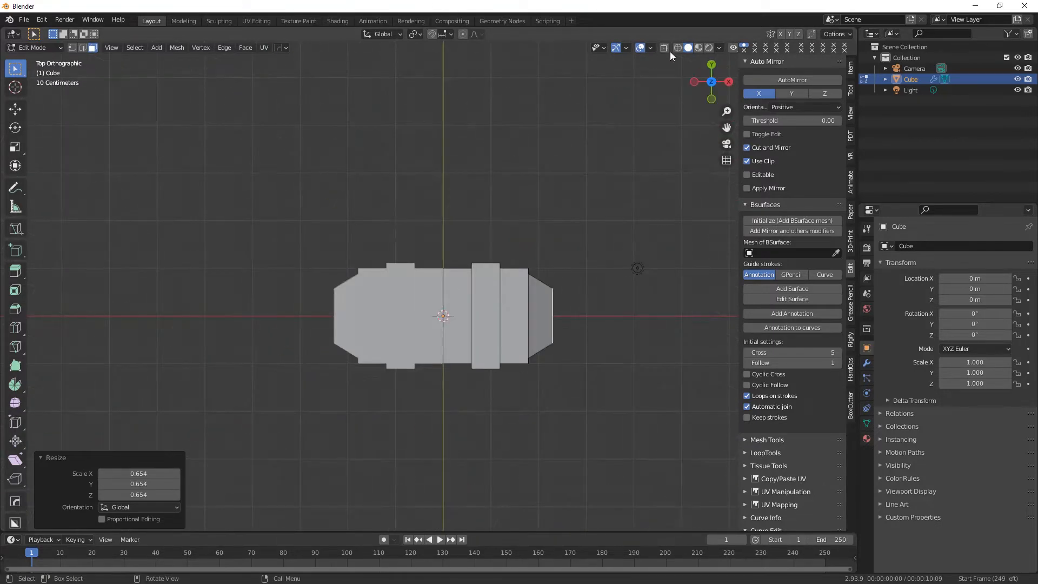
{"action": "scroll", "coordinate": [541, 349], "scroll_direction": "up", "scroll_amount": 1}
{"action": "middle_click_drag", "start_coordinate": [591, 381], "coordinate": [488, 361], "text": "shift"}
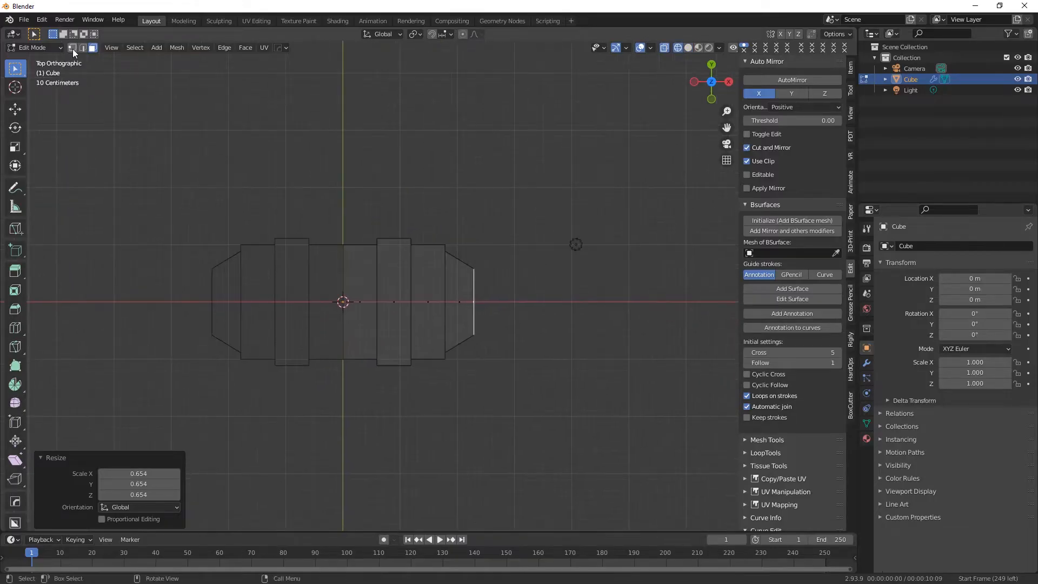
{"action": "left_click_drag", "start_coordinate": [359, 190], "coordinate": [499, 441]}
{"action": "left_click", "coordinate": [16, 112]}
{"action": "left_click_drag", "start_coordinate": [465, 302], "coordinate": [481, 301]}
Adjust the X position of the tapered end section's vertices, including the outermost end vertices.
{"action": "left_click_drag", "start_coordinate": [534, 388], "coordinate": [445, 201]}
{"action": "left_click_drag", "start_coordinate": [513, 301], "coordinate": [512, 302]}
{"action": "left_click_drag", "start_coordinate": [517, 357], "coordinate": [478, 244]}
{"action": "left_click_drag", "start_coordinate": [538, 303], "coordinate": [539, 302]}
Restore solid shading, deselect the vertices and return the block to Object Mode.
{"action": "key", "text": "w"}
{"action": "left_click", "coordinate": [688, 48]}
{"action": "mouse_move", "coordinate": [387, 232]}
{"action": "middle_mouse_down"}
{"action": "mouse_move", "coordinate": [306, 248]}
{"action": "mouse_move", "coordinate": [478, 326]}
{"action": "mouse_move", "coordinate": [452, 310]}
{"action": "mouse_move", "coordinate": [522, 378]}
{"action": "middle_mouse_up"}
{"action": "scroll", "coordinate": [477, 327], "scroll_direction": "up", "scroll_amount": 1}
{"action": "left_click", "coordinate": [430, 379]}
{"action": "middle_click_drag", "start_coordinate": [169, 210], "coordinate": [172, 212]}
{"action": "middle_click_drag", "start_coordinate": [378, 351], "coordinate": [320, 377]}
{"action": "left_click", "coordinate": [36, 48]}
{"action": "left_click", "coordinate": [39, 60]}
{"action": "middle_click_drag", "start_coordinate": [450, 380], "coordinate": [395, 318]}
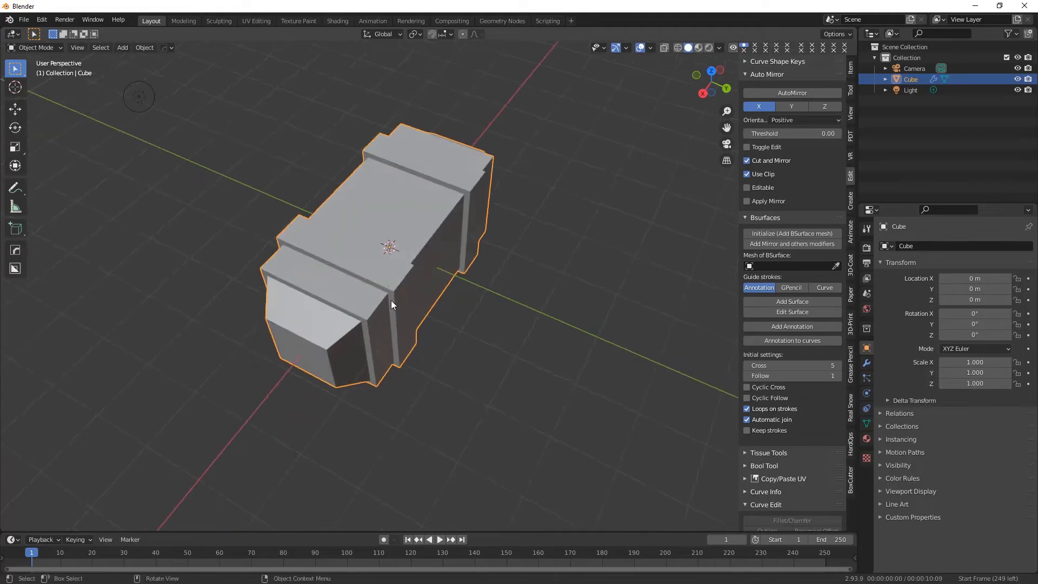
Add a UV sphere and move it to about X 3.8443 m and Z 1.7312 m, beyond and above the block.
{"action": "left_click", "coordinate": [133, 52]}
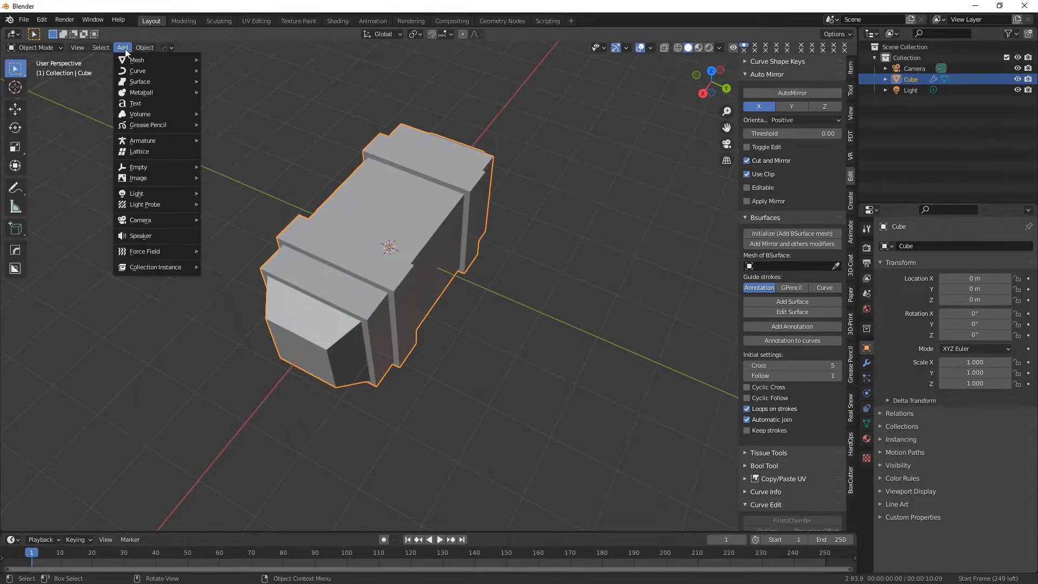
{"action": "mouse_move", "coordinate": [184, 60]}
{"action": "left_click", "coordinate": [223, 93]}
{"action": "middle_click_drag", "start_coordinate": [417, 316], "coordinate": [407, 258]}
{"action": "key", "text": "shift+space"}
{"action": "key", "text": "g"}
{"action": "left_click_drag", "start_coordinate": [385, 267], "coordinate": [235, 293]}
{"action": "left_click_drag", "start_coordinate": [277, 259], "coordinate": [267, 203]}
Scale the sphere down uniformly to 0.264 in the right view.
{"action": "key", "text": "KP_3"}
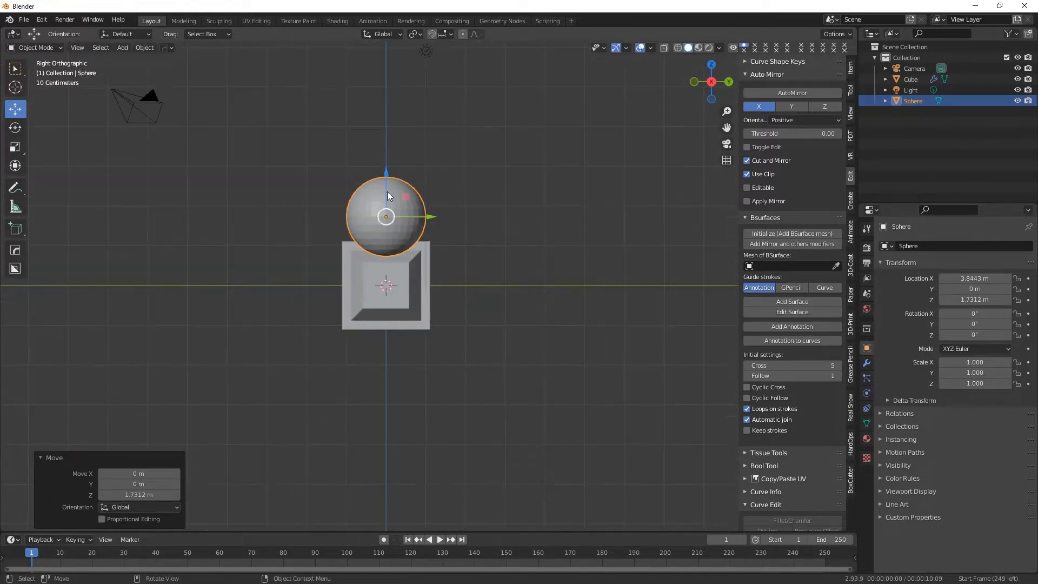
{"action": "scroll", "coordinate": [378, 197], "scroll_direction": "up", "scroll_amount": 4}
{"action": "key", "text": "shift+space"}
{"action": "key", "text": "s"}
{"action": "left_click_drag", "start_coordinate": [380, 210], "coordinate": [351, 228]}
{"action": "middle_click_drag", "start_coordinate": [425, 287], "coordinate": [472, 361]}
In the top view, move the sphere over the raised band to about X 1.2217 m and Y -0.59067 m.
{"action": "scroll", "coordinate": [491, 360], "scroll_direction": "down", "scroll_amount": 3}
{"action": "left_click", "coordinate": [714, 74]}
{"action": "scroll", "coordinate": [568, 376], "scroll_direction": "up", "scroll_amount": 2}
{"action": "middle_click_drag", "start_coordinate": [555, 366], "coordinate": [419, 356], "text": "shift"}
{"action": "left_click_drag", "start_coordinate": [544, 363], "coordinate": [515, 367]}
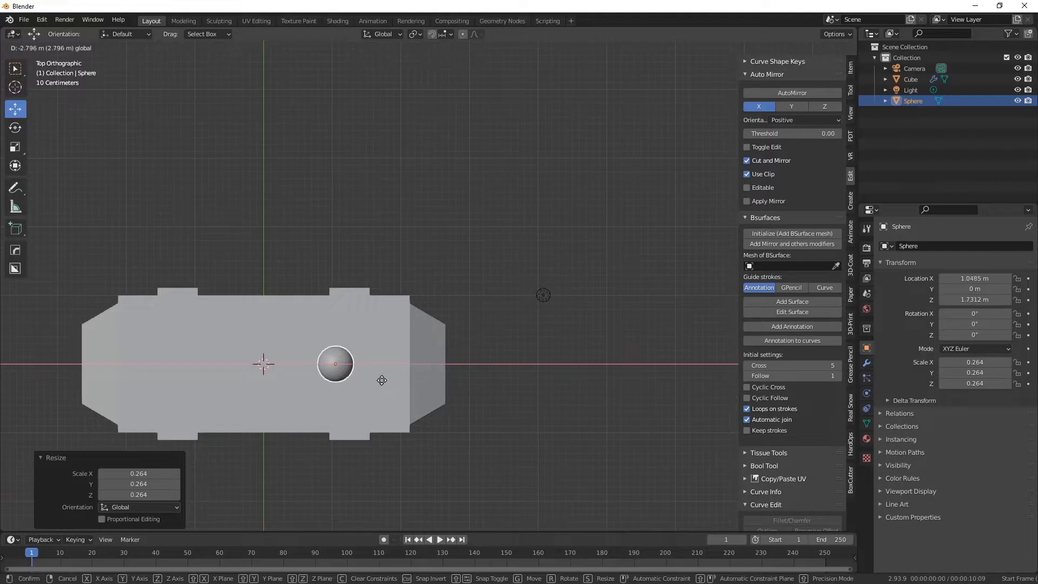
{"action": "left_click_drag", "start_coordinate": [390, 380], "coordinate": [390, 380]}
{"action": "left_click_drag", "start_coordinate": [340, 323], "coordinate": [388, 363]}
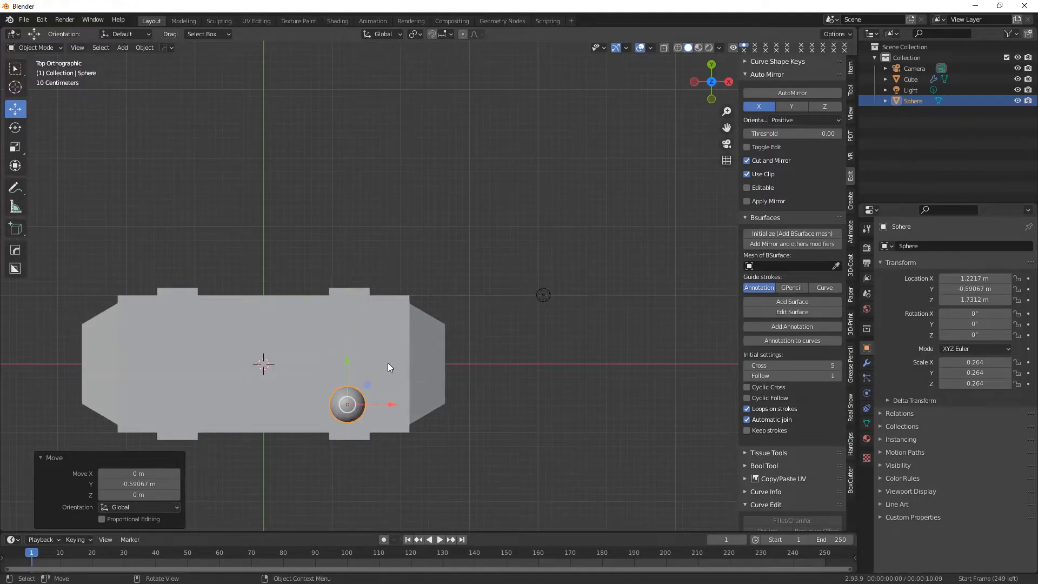
{"action": "left_click", "coordinate": [387, 363]}
In wireframe, refine the sphere's position to about X 1.2546 m, Y -0.63661 m and shrink it to a scale of 0.213.
{"action": "left_click", "coordinate": [677, 48]}
{"action": "left_click", "coordinate": [348, 407]}
{"action": "scroll", "coordinate": [349, 405], "scroll_direction": "up", "scroll_amount": 1}
{"action": "mouse_move", "coordinate": [354, 397]}
{"action": "middle_mouse_down", "text": "shift"}
{"action": "mouse_move", "coordinate": [359, 364]}
{"action": "mouse_move", "coordinate": [376, 345]}
{"action": "middle_mouse_up", "text": "shift"}
{"action": "left_click_drag", "start_coordinate": [394, 377], "coordinate": [398, 377]}
{"action": "left_click_drag", "start_coordinate": [357, 333], "coordinate": [357, 337]}
{"action": "left_click_drag", "start_coordinate": [397, 380], "coordinate": [388, 391]}
{"action": "left_click", "coordinate": [16, 147]}
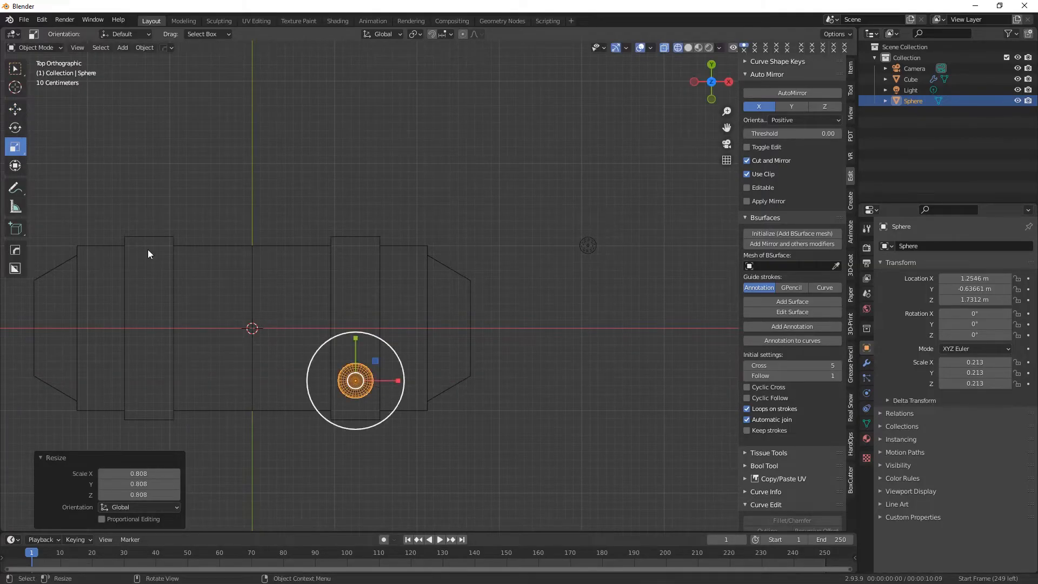
Delete the lower half of the sphere's faces in a wireframe right view and return to Object Mode.
{"action": "left_click", "coordinate": [688, 47]}
{"action": "mouse_move", "coordinate": [378, 303]}
{"action": "middle_mouse_down"}
{"action": "mouse_move", "coordinate": [372, 260]}
{"action": "mouse_move", "coordinate": [366, 281]}
{"action": "mouse_move", "coordinate": [364, 272]}
{"action": "middle_mouse_up"}
{"action": "key", "text": "KP_3"}
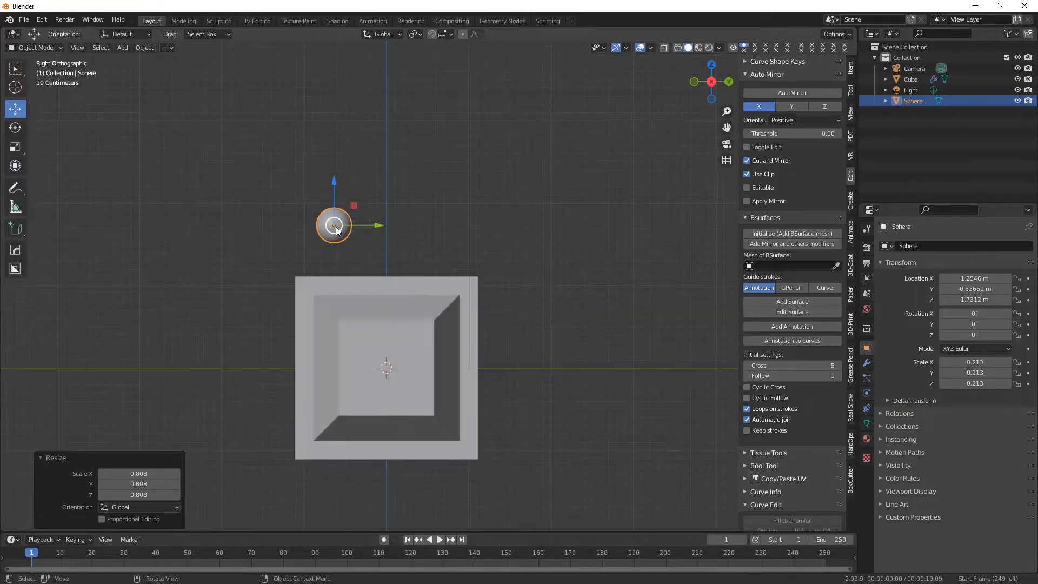
{"action": "left_click", "coordinate": [677, 48]}
{"action": "left_click", "coordinate": [275, 233]}
{"action": "left_click", "coordinate": [27, 50]}
{"action": "left_click", "coordinate": [33, 71]}
{"action": "left_click_drag", "start_coordinate": [351, 236], "coordinate": [352, 225]}
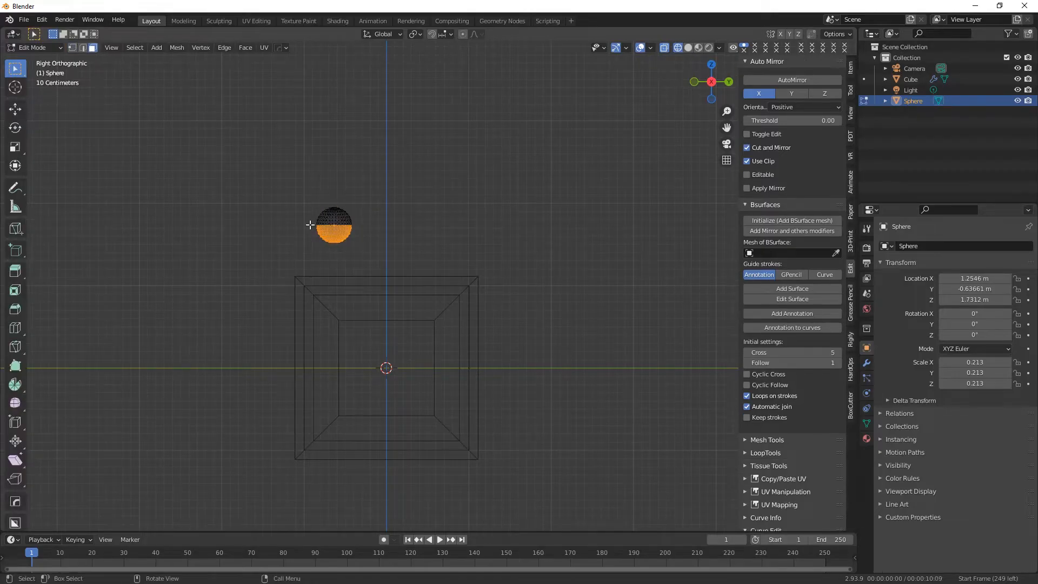
{"action": "scroll", "coordinate": [310, 225], "scroll_direction": "up", "scroll_amount": 1}
{"action": "right_click", "coordinate": [300, 229]}
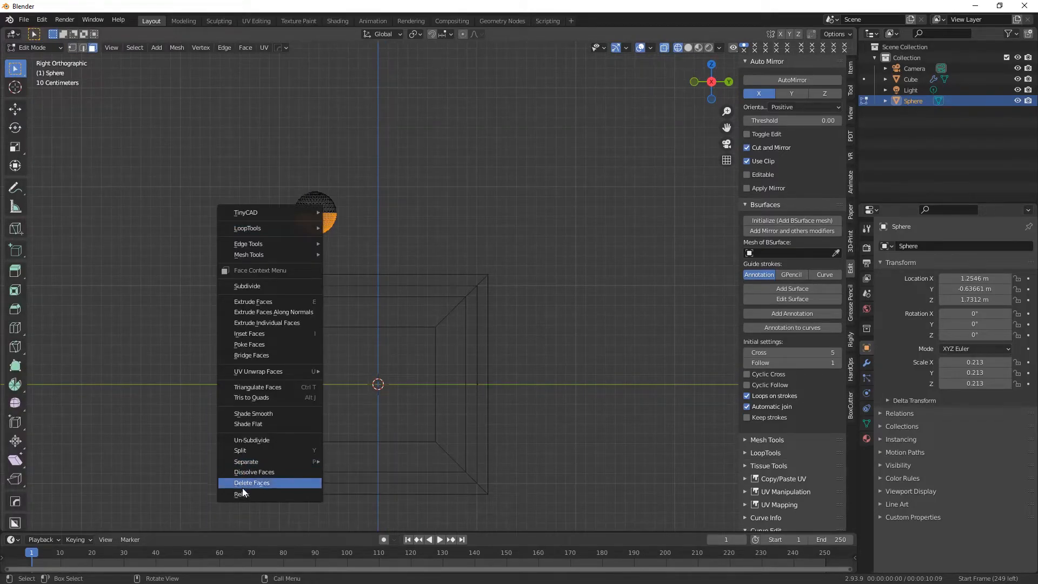
{"action": "left_click", "coordinate": [244, 482]}
{"action": "left_click", "coordinate": [33, 48]}
{"action": "left_click", "coordinate": [33, 61]}
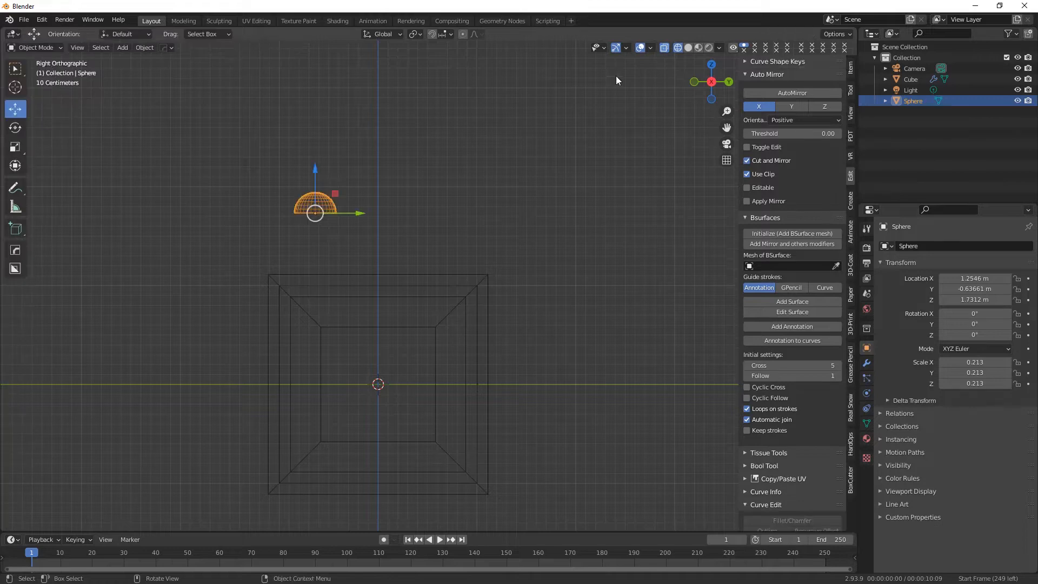
Lower the half-sphere along Z to about 1.0858 m, onto the raised band of the block.
{"action": "left_click", "coordinate": [688, 48]}
{"action": "mouse_move", "coordinate": [651, 254]}
{"action": "middle_mouse_down"}
{"action": "mouse_move", "coordinate": [466, 299]}
{"action": "mouse_move", "coordinate": [308, 313]}
{"action": "middle_mouse_up"}
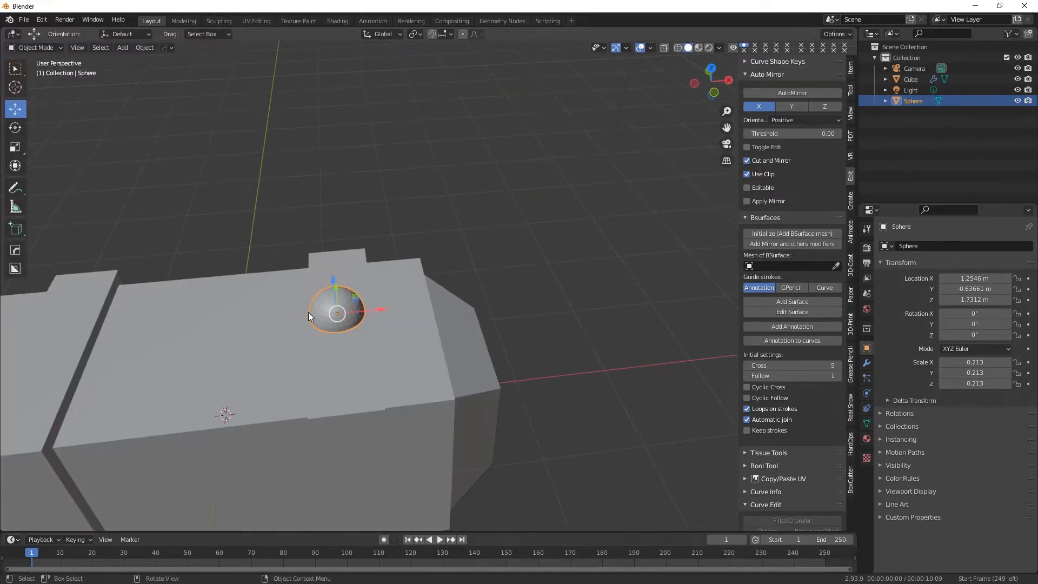
{"action": "left_click", "coordinate": [718, 70]}
{"action": "left_click_drag", "start_coordinate": [515, 187], "coordinate": [527, 236]}
In a wireframe top view, shift the half-sphere along Y to about -0.66942 m.
{"action": "left_click", "coordinate": [709, 64]}
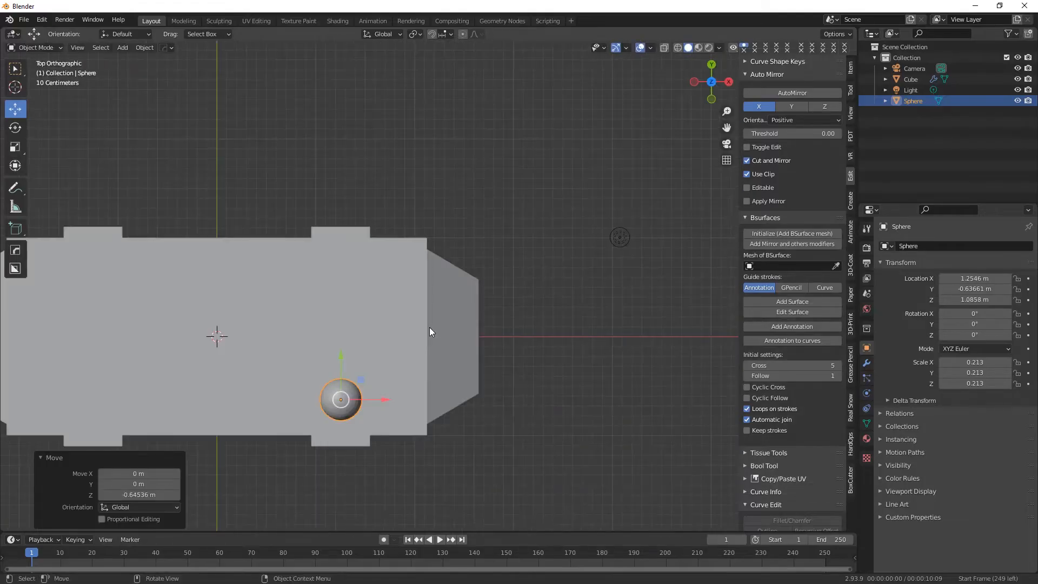
{"action": "left_click", "coordinate": [678, 47]}
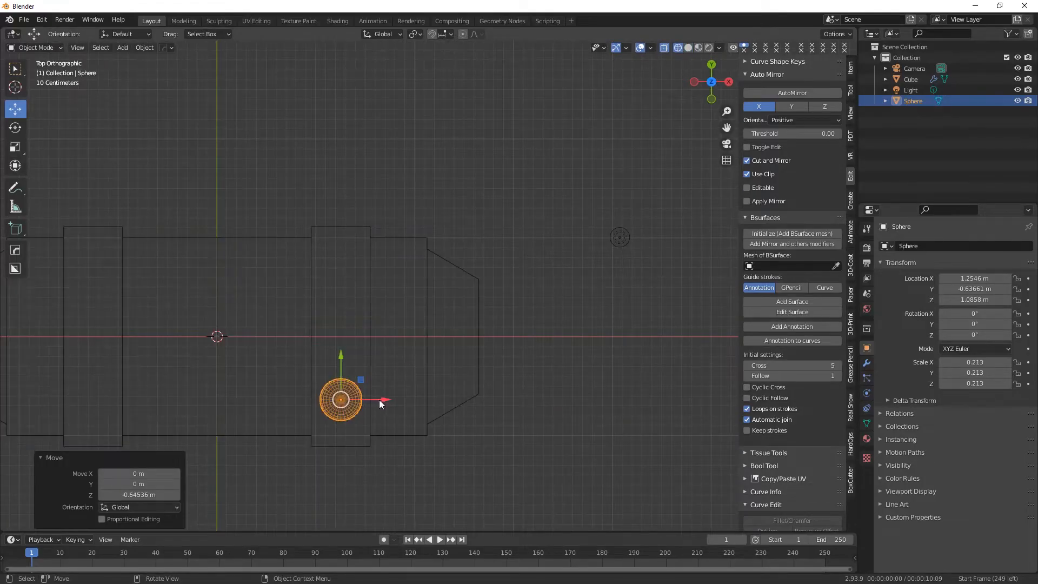
{"action": "left_click_drag", "start_coordinate": [341, 358], "coordinate": [341, 362]}
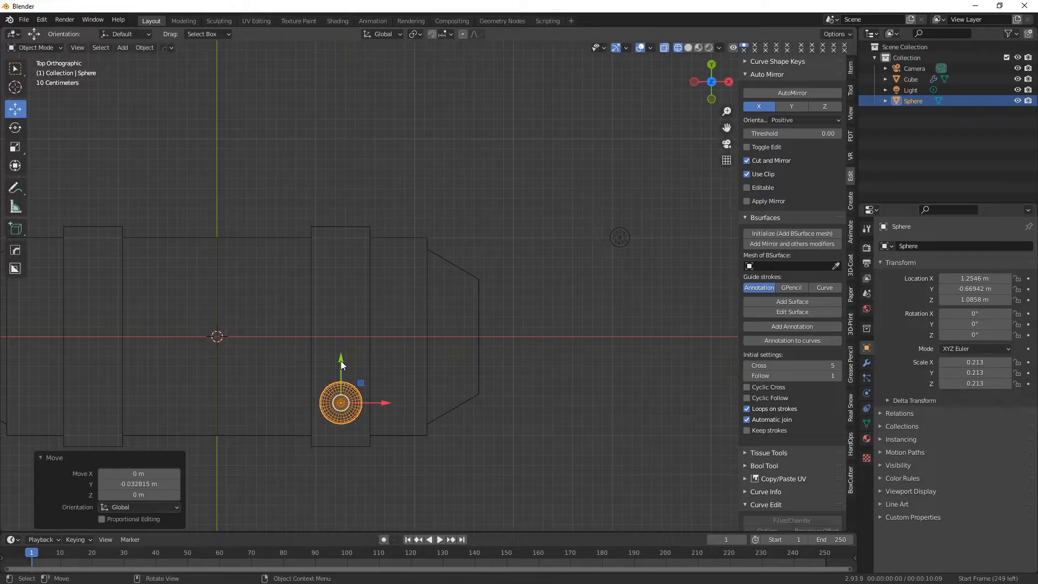
Duplicate the half-sphere and move the copy about 0.6563 m along Y to the middle of the band.
{"action": "right_click", "coordinate": [352, 413]}
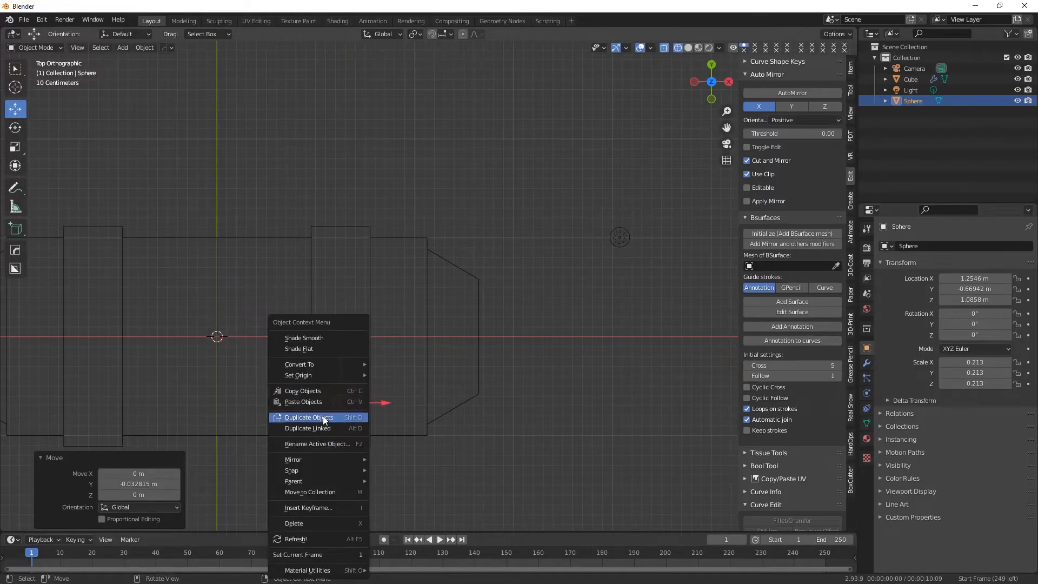
{"action": "left_click", "coordinate": [323, 417]}
{"action": "key", "text": "Escape"}
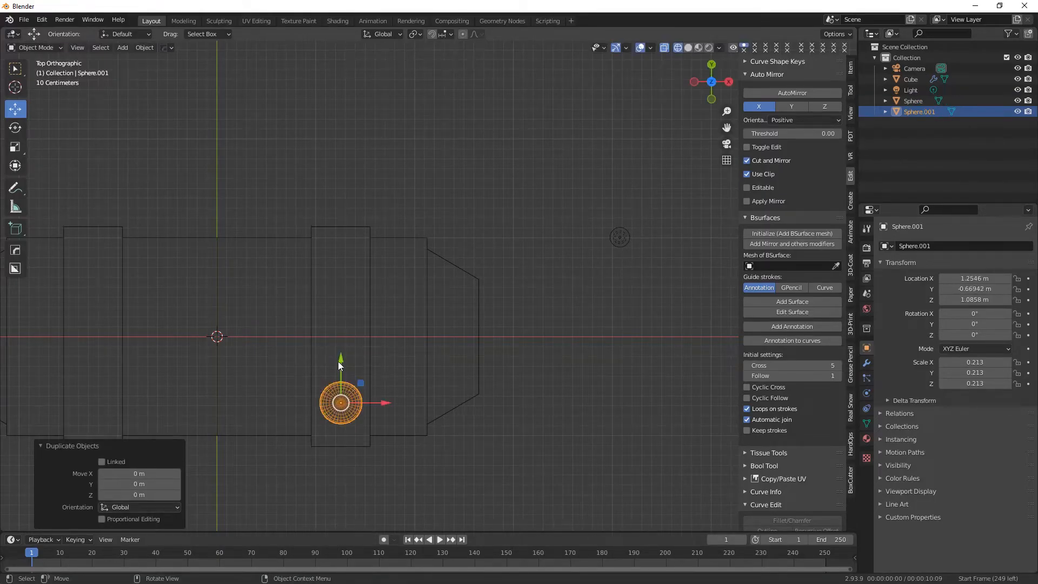
{"action": "left_click_drag", "start_coordinate": [339, 365], "coordinate": [344, 292]}
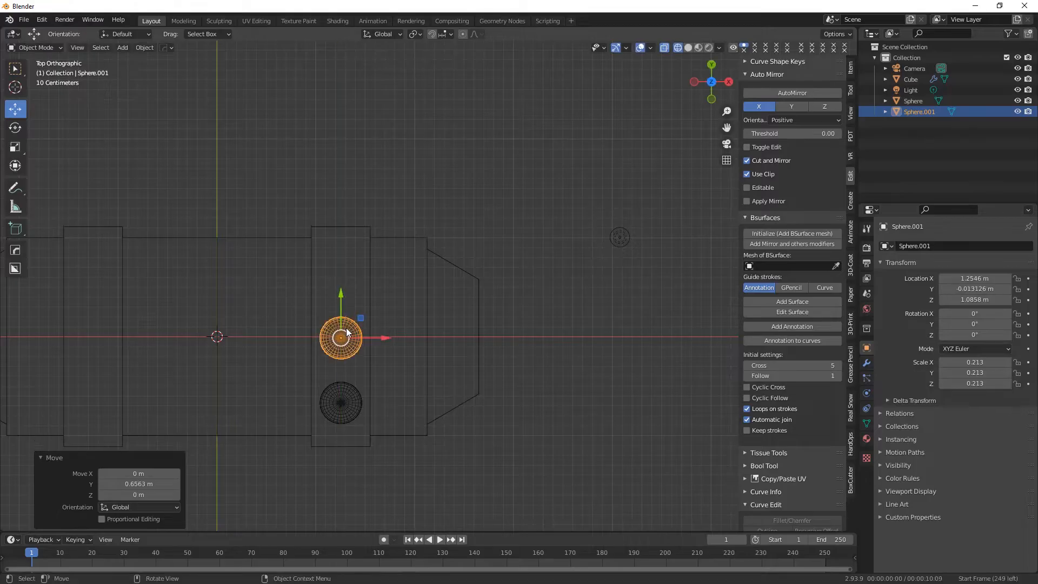
Duplicate the middle half-sphere and offset the copy about 0.61255 m along Y.
{"action": "right_click", "coordinate": [333, 329]}
{"action": "left_click", "coordinate": [327, 326]}
{"action": "key", "text": "y"}
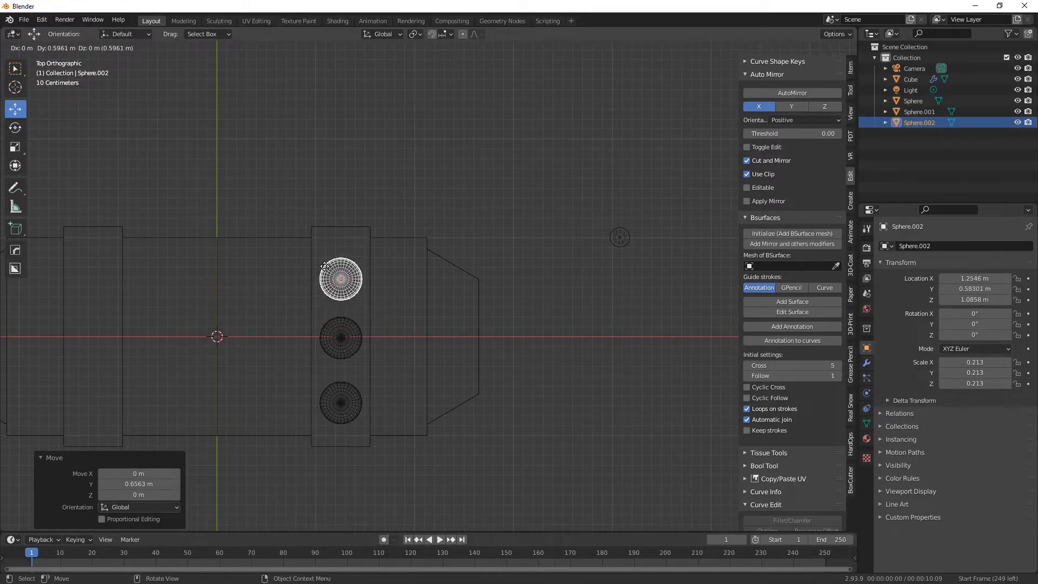
{"action": "key", "text": "x"}
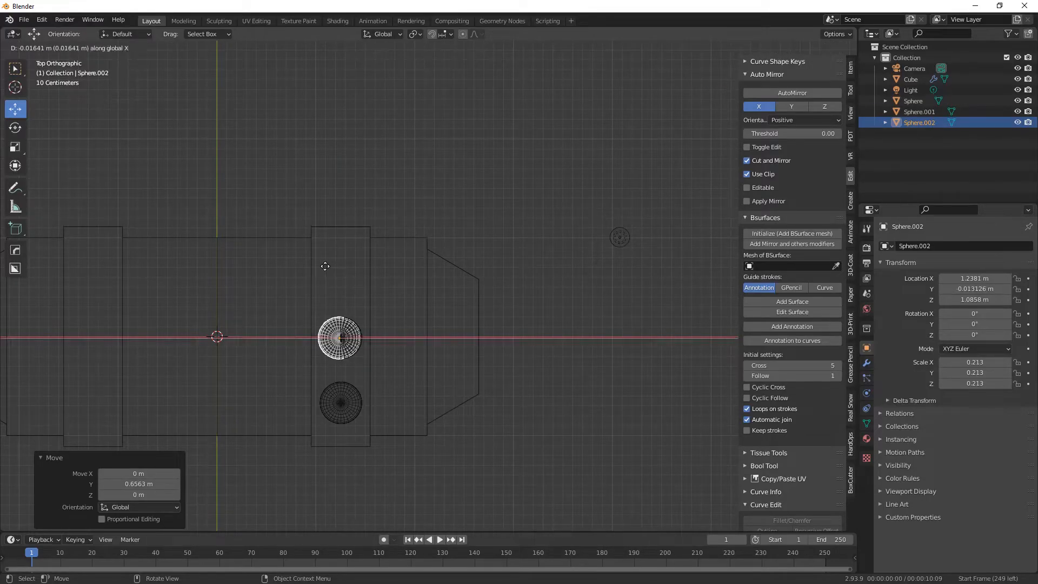
{"action": "key", "text": "y"}
{"action": "left_click", "coordinate": [328, 264]}
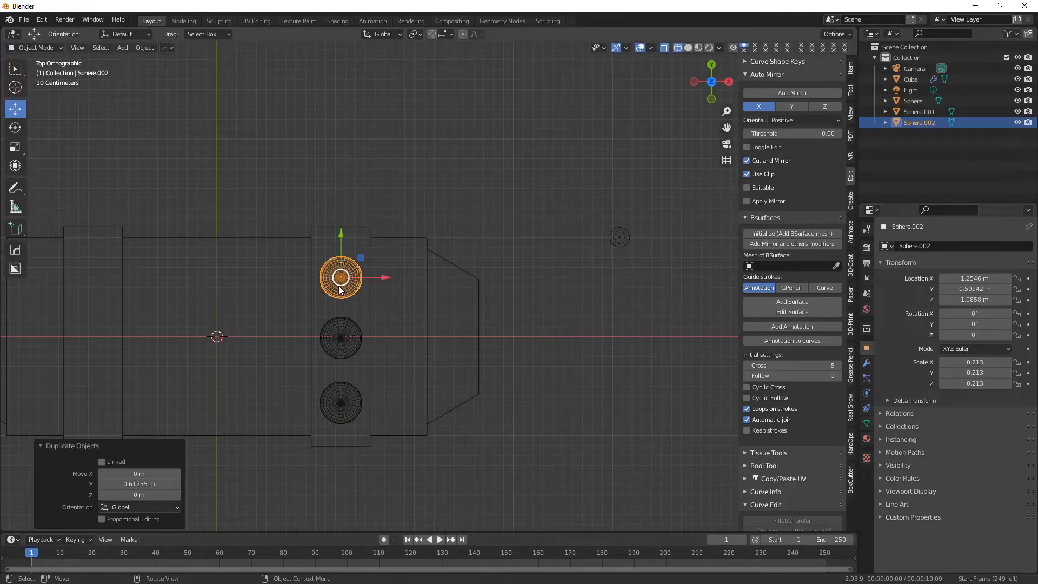
Fine-tune the Y positions of the third and middle half-spheres to space the row of three evenly.
{"action": "left_click_drag", "start_coordinate": [341, 238], "coordinate": [341, 225]}
{"action": "left_click", "coordinate": [345, 328]}
{"action": "left_click_drag", "start_coordinate": [342, 290], "coordinate": [342, 289]}
Duplicate the row of three half-spheres and move the copies about -2.5158 m along X onto the opposite band.
{"action": "left_click", "coordinate": [340, 270]}
{"action": "left_click", "coordinate": [341, 336], "text": "shift"}
{"action": "left_click", "coordinate": [341, 403], "text": "shift"}
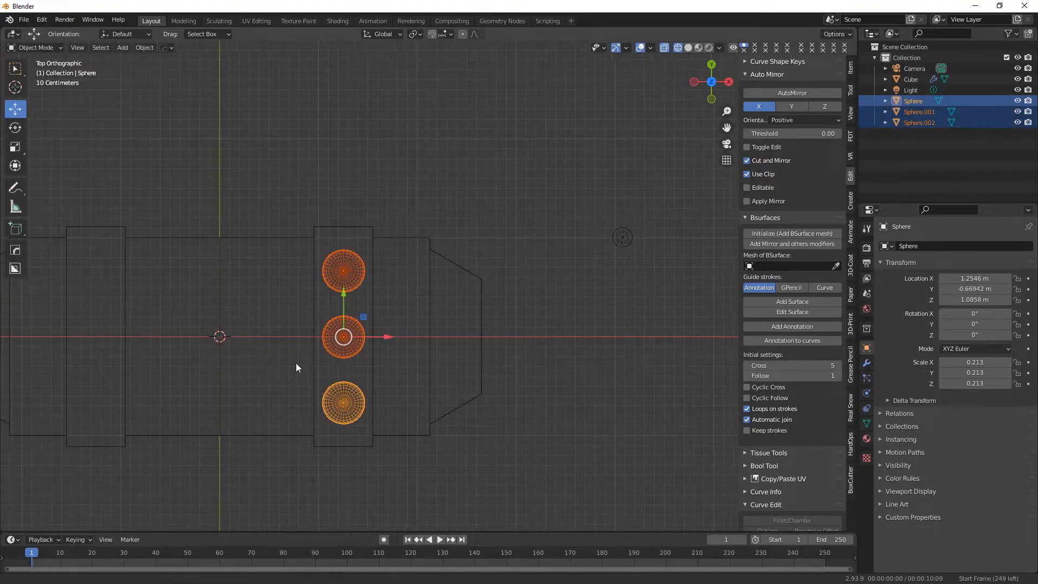
{"action": "middle_click_drag", "start_coordinate": [276, 363], "coordinate": [353, 373], "text": "shift"}
{"action": "right_click", "coordinate": [400, 406]}
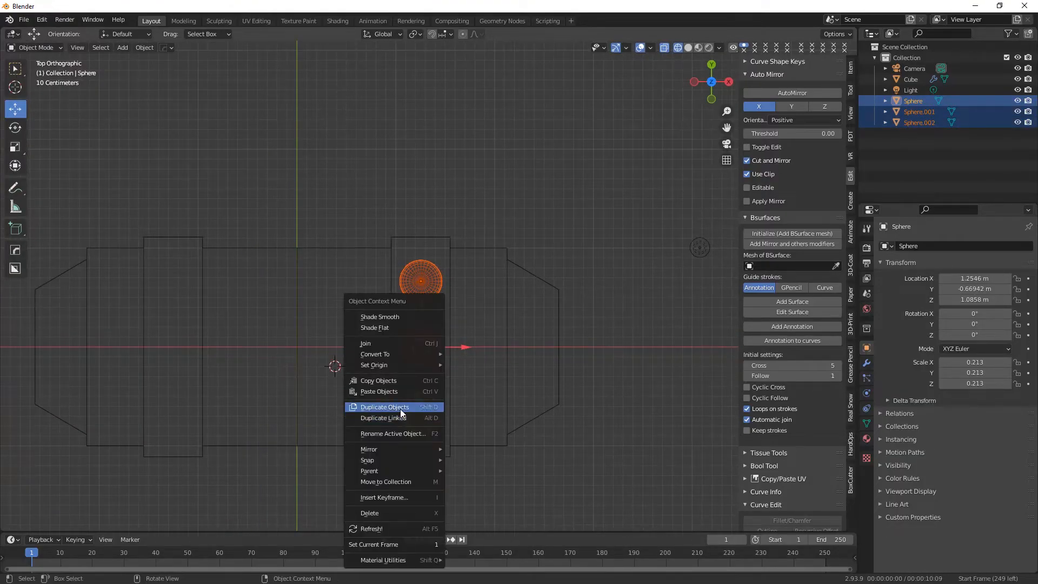
{"action": "left_click", "coordinate": [400, 407]}
{"action": "right_click", "coordinate": [420, 382]}
{"action": "left_click_drag", "start_coordinate": [462, 353], "coordinate": [208, 368]}
{"action": "left_click", "coordinate": [208, 368]}
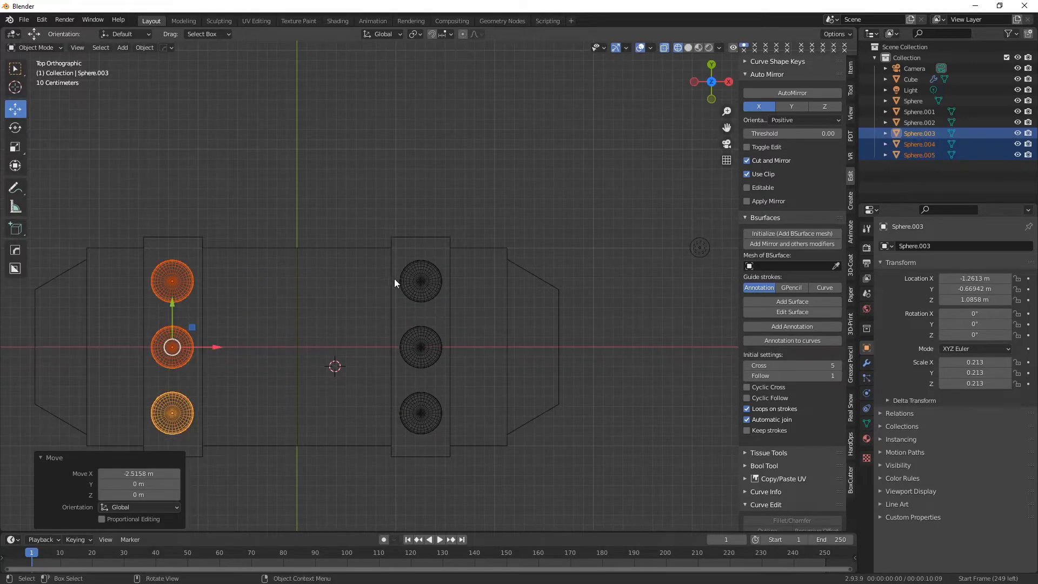
Duplicate all six half-spheres and move the copies about -2.7672 m along Z, below the block, checking in a solid right view.
{"action": "left_click", "coordinate": [420, 280], "text": "shift"}
{"action": "left_click", "coordinate": [420, 347], "text": "shift"}
{"action": "left_click", "coordinate": [421, 413], "text": "shift"}
{"action": "left_click", "coordinate": [687, 48]}
{"action": "mouse_move", "coordinate": [379, 243]}
{"action": "middle_mouse_down"}
{"action": "mouse_move", "coordinate": [402, 281]}
{"action": "mouse_move", "coordinate": [369, 317]}
{"action": "mouse_move", "coordinate": [409, 362]}
{"action": "mouse_move", "coordinate": [364, 383]}
{"action": "mouse_move", "coordinate": [329, 378]}
{"action": "middle_mouse_up"}
{"action": "right_click", "coordinate": [362, 242]}
{"action": "left_click", "coordinate": [361, 242]}
{"action": "key", "text": "z"}
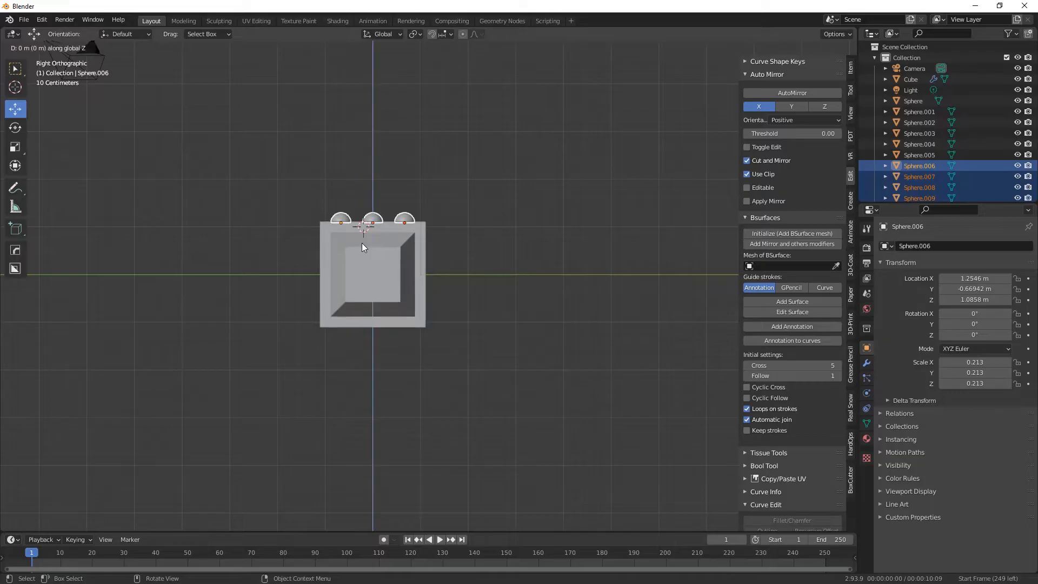
{"action": "left_click", "coordinate": [361, 371]}
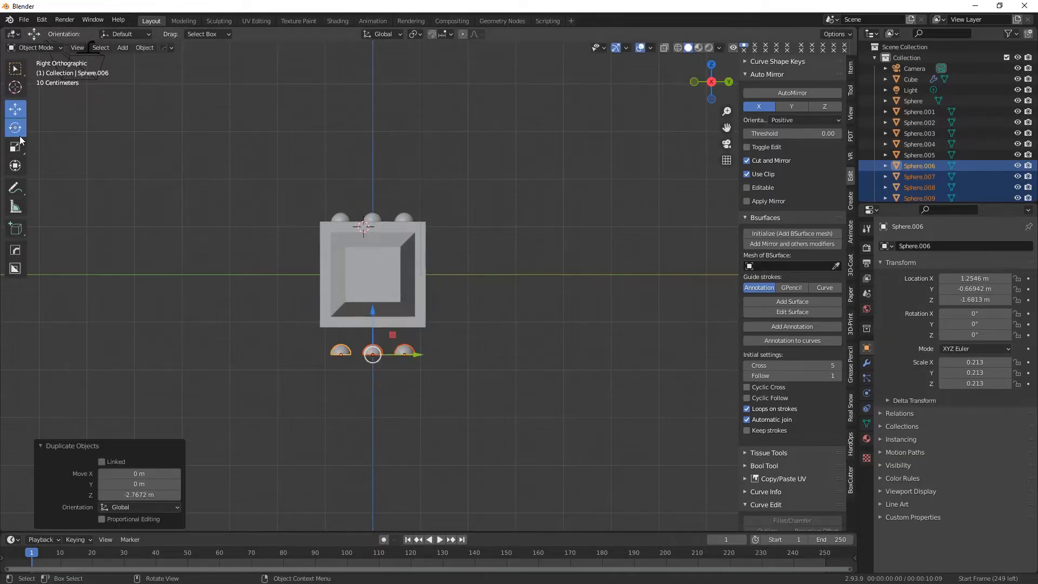
Rotate the six copied half-spheres 180° and raise them to about Z -1.0689 m against the block's underside.
{"action": "left_click_drag", "start_coordinate": [388, 316], "coordinate": [243, 453]}
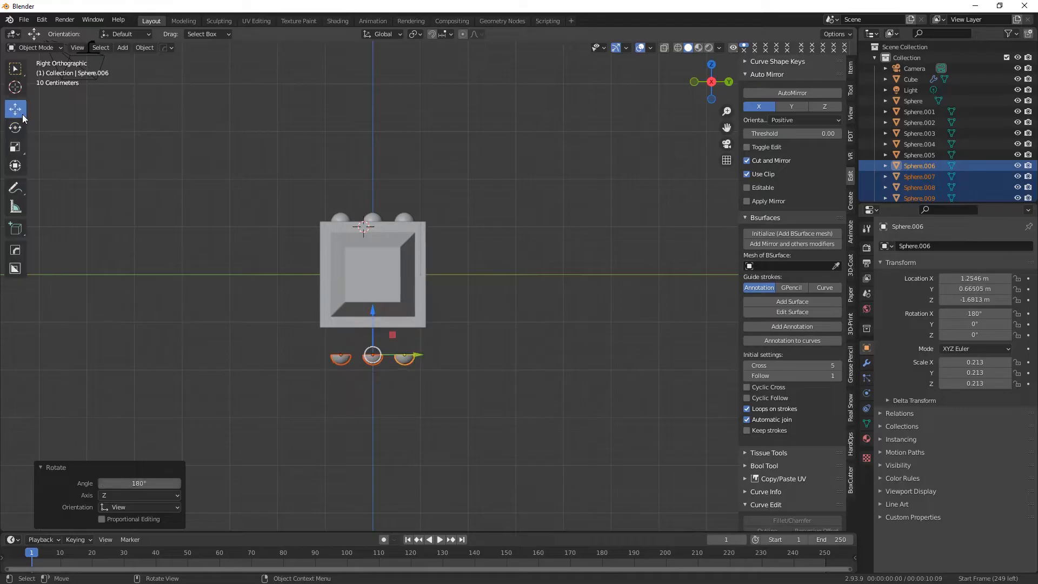
{"action": "left_click_drag", "start_coordinate": [375, 313], "coordinate": [378, 279]}
{"action": "middle_click_drag", "start_coordinate": [378, 279], "coordinate": [389, 225]}
{"action": "left_click", "coordinate": [579, 179]}
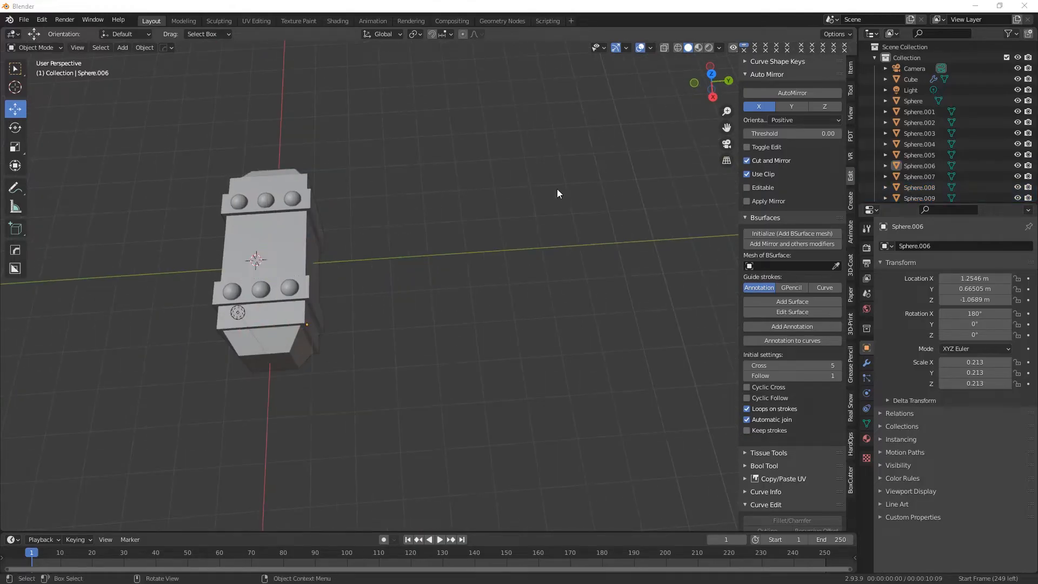
Add a cylinder mesh and move it about 5.1642 m along Y, clear of the block.
{"action": "middle_click_drag", "start_coordinate": [335, 298], "coordinate": [358, 298]}
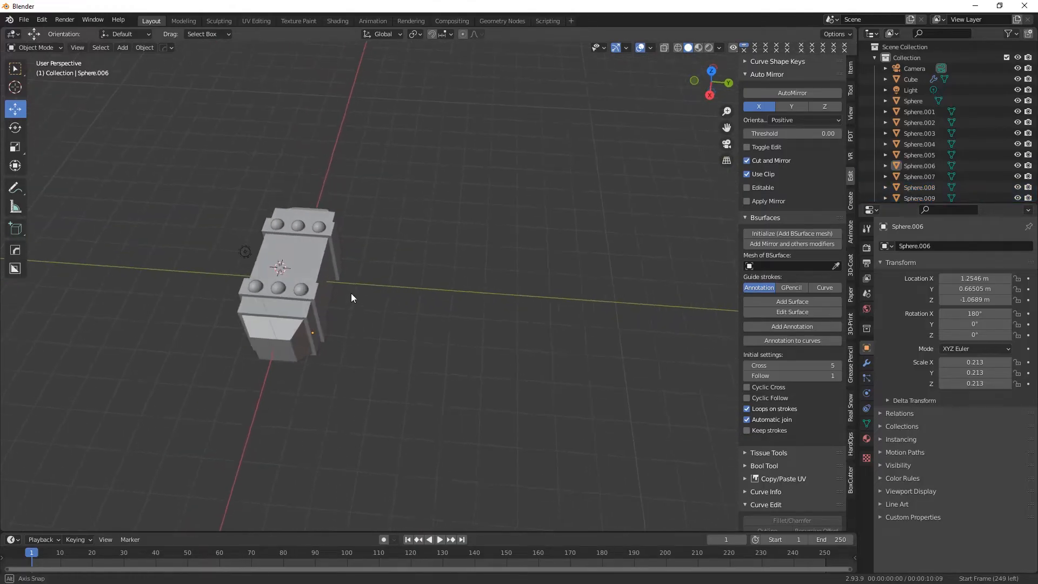
{"action": "left_click", "coordinate": [122, 47]}
{"action": "mouse_move", "coordinate": [157, 61]}
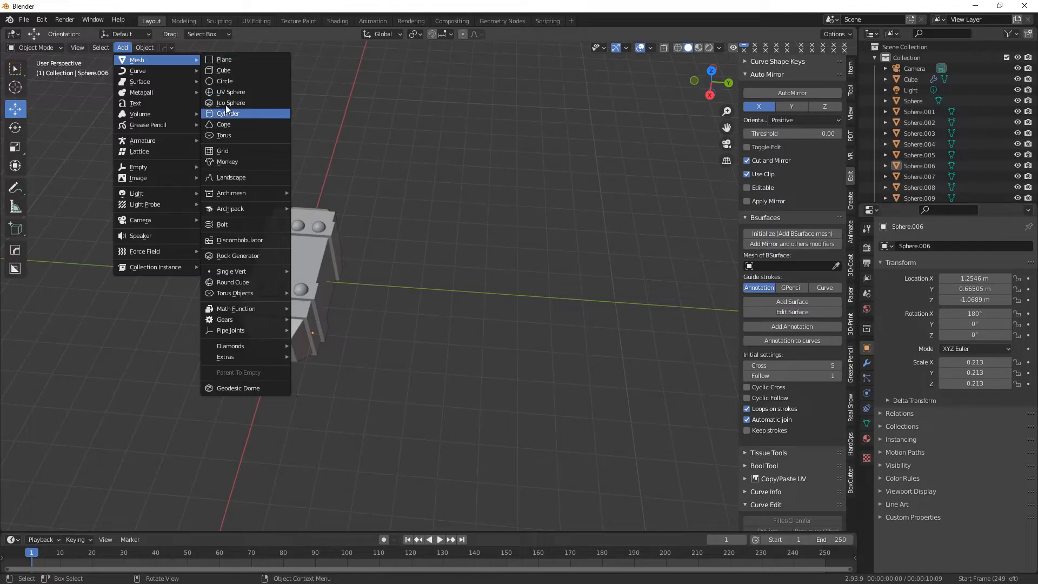
{"action": "left_click", "coordinate": [230, 113]}
{"action": "left_click_drag", "start_coordinate": [319, 270], "coordinate": [490, 286]}
{"action": "middle_click_drag", "start_coordinate": [554, 273], "coordinate": [561, 228]}
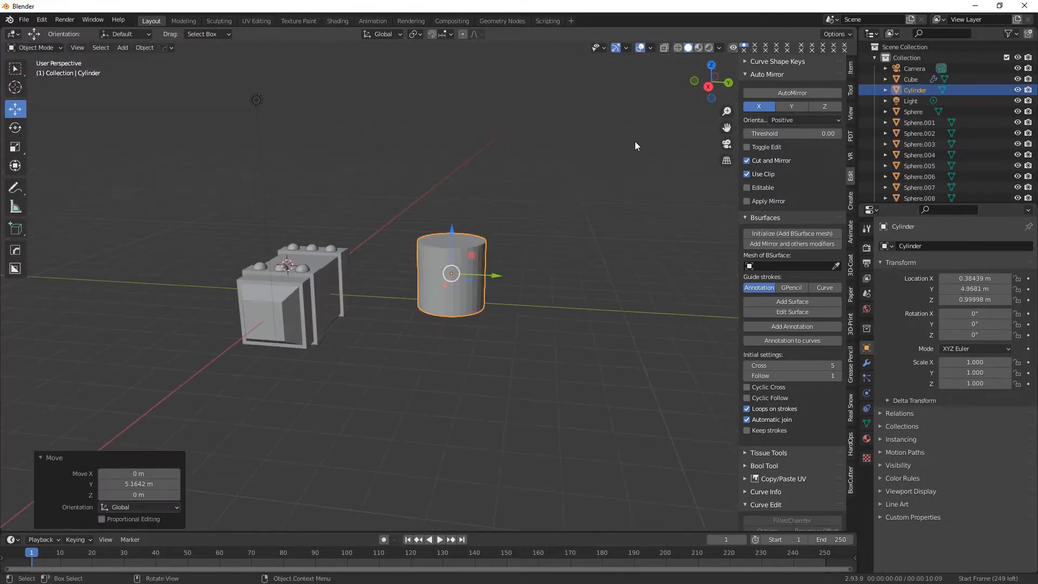
In a right view, rotate the cylinder about X to a rotation of 90° so it lies horizontally.
{"action": "left_click", "coordinate": [725, 83]}
{"action": "middle_click_drag", "start_coordinate": [386, 283], "coordinate": [484, 268]}
{"action": "left_click_drag", "start_coordinate": [442, 243], "coordinate": [451, 325]}
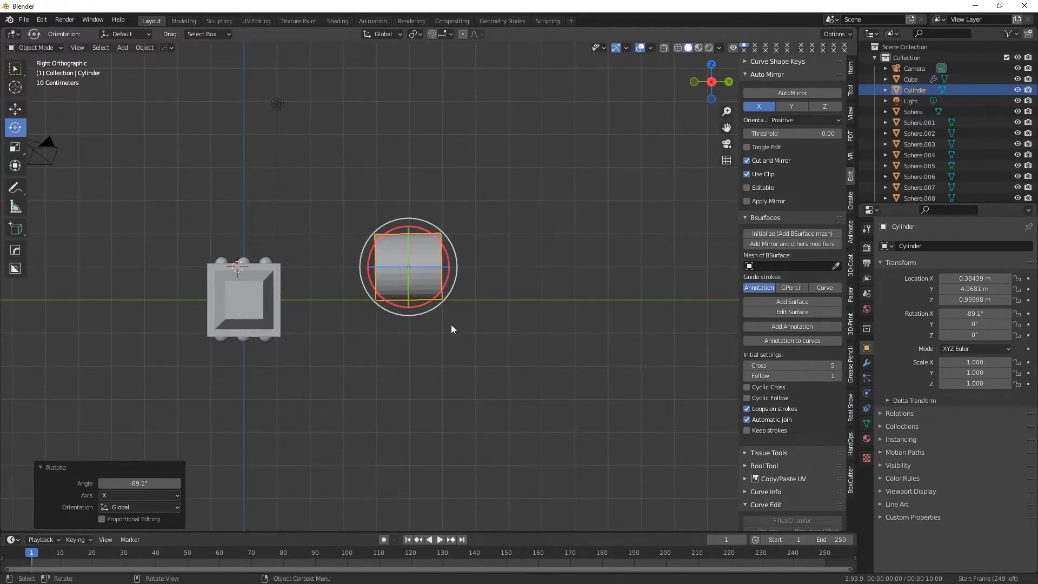
{"action": "middle_click_drag", "start_coordinate": [287, 457], "coordinate": [400, 389]}
Lower the cylinder to about Z -0.27564 m and shift it to about X -0.11291 m, in line with the block.
{"action": "left_click_drag", "start_coordinate": [408, 224], "coordinate": [409, 262]}
{"action": "middle_click_drag", "start_coordinate": [469, 332], "coordinate": [387, 328]}
{"action": "left_click_drag", "start_coordinate": [386, 299], "coordinate": [410, 299]}
Scale the cylinder uniformly to 0.581 and move it about -2.9145 m along Y, close to the block's side.
{"action": "middle_click_drag", "start_coordinate": [480, 381], "coordinate": [560, 386]}
{"action": "key", "text": "s"}
{"action": "left_click", "coordinate": [516, 314]}
{"action": "middle_click_drag", "start_coordinate": [516, 330], "coordinate": [513, 378]}
{"action": "left_click_drag", "start_coordinate": [452, 295], "coordinate": [343, 300]}
{"action": "middle_click_drag", "start_coordinate": [339, 340], "coordinate": [446, 353]}
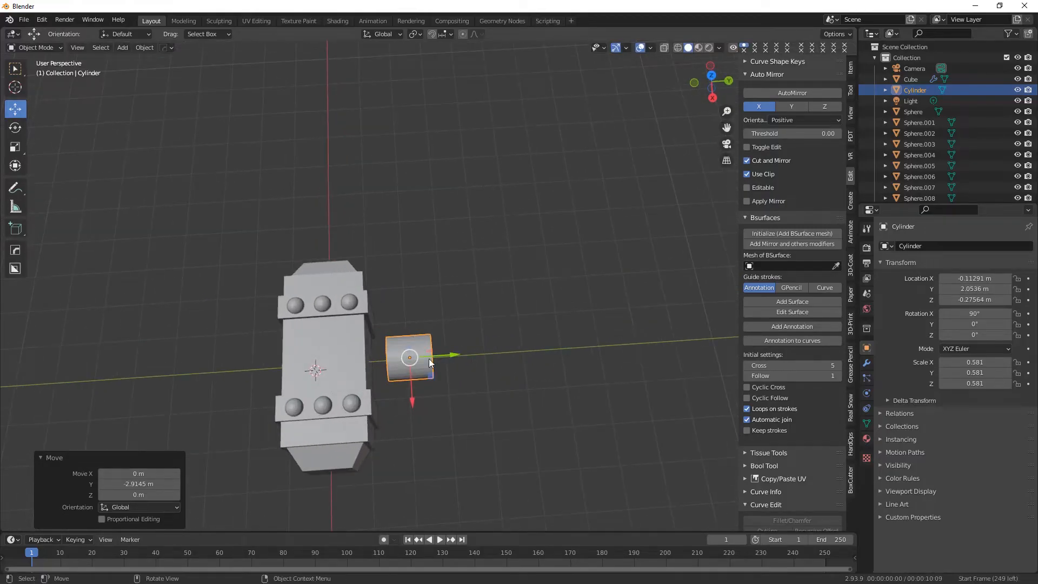
In a wireframe top view, edit the cylinder mesh and pull its far-end vertices outward along Y into a long shaft.
{"action": "key", "text": "KP_7"}
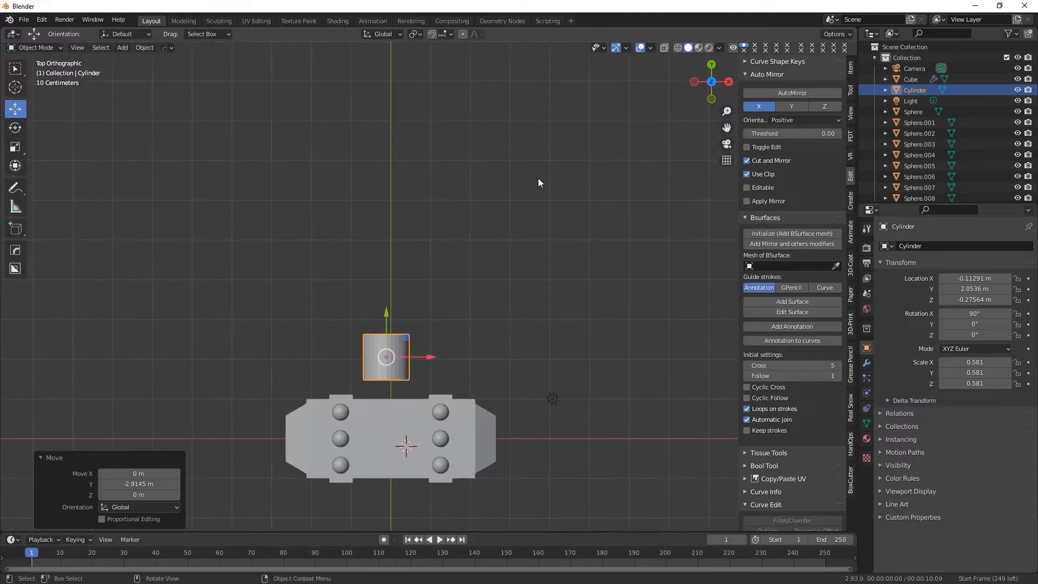
{"action": "left_click", "coordinate": [676, 48]}
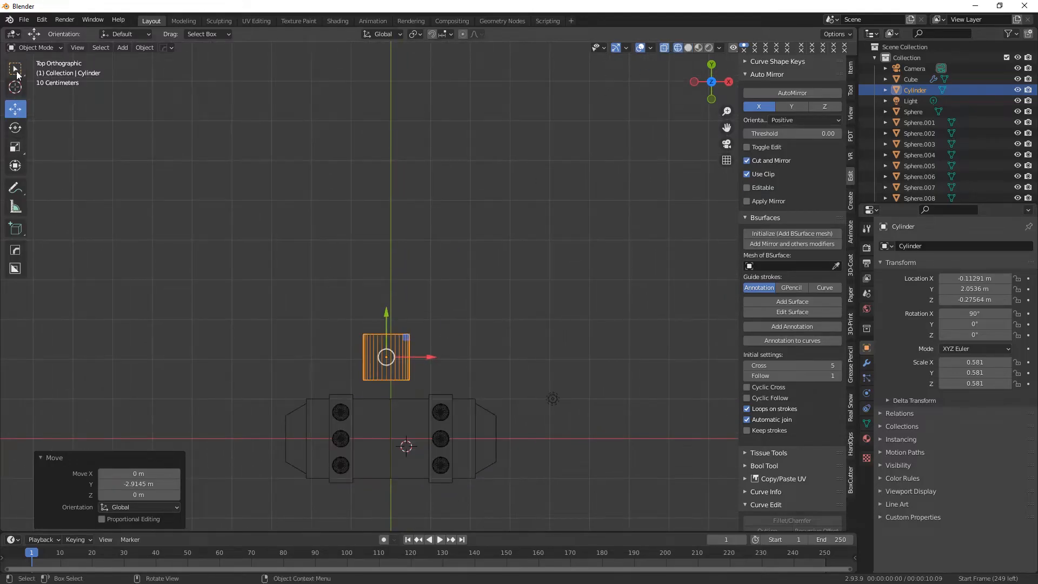
{"action": "left_click", "coordinate": [31, 47]}
{"action": "left_click", "coordinate": [34, 74]}
{"action": "left_click_drag", "start_coordinate": [284, 259], "coordinate": [482, 346]}
{"action": "left_click", "coordinate": [15, 109]}
{"action": "key", "text": "g"}
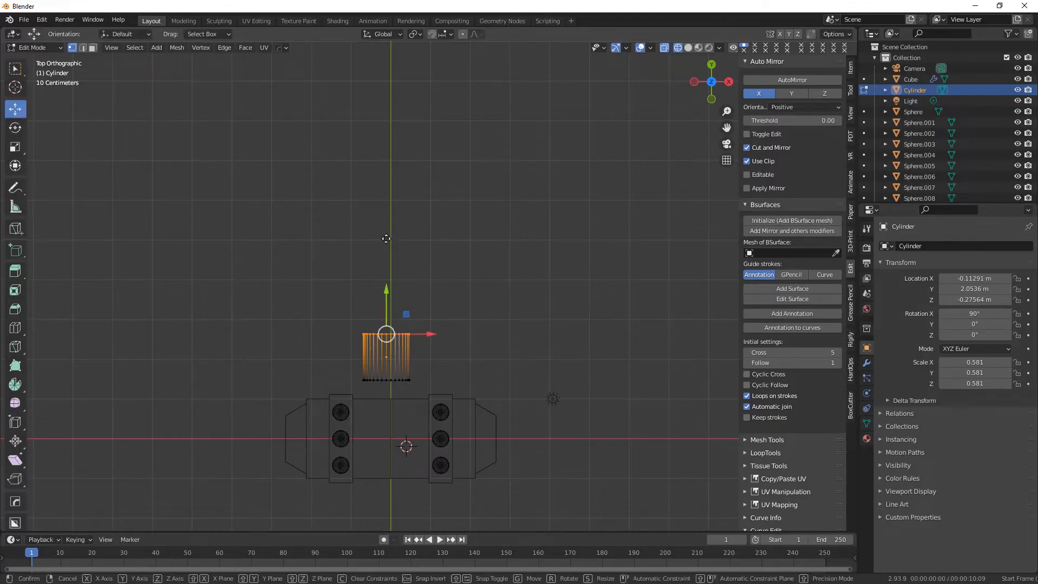
{"action": "left_click_drag", "start_coordinate": [388, 110], "coordinate": [389, 111]}
Select the cylinder's near-end vertices and move them along negative Y through the block to its opposite face.
{"action": "left_click_drag", "start_coordinate": [331, 347], "coordinate": [431, 396]}
{"action": "scroll", "coordinate": [406, 349], "scroll_direction": "down", "scroll_amount": 1}
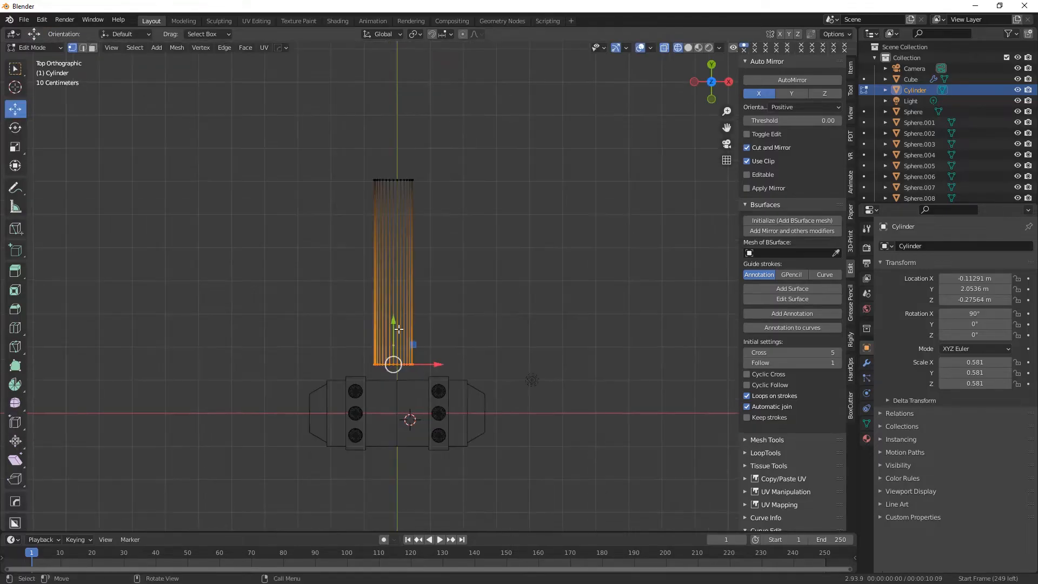
{"action": "left_click_drag", "start_coordinate": [394, 325], "coordinate": [394, 350]}
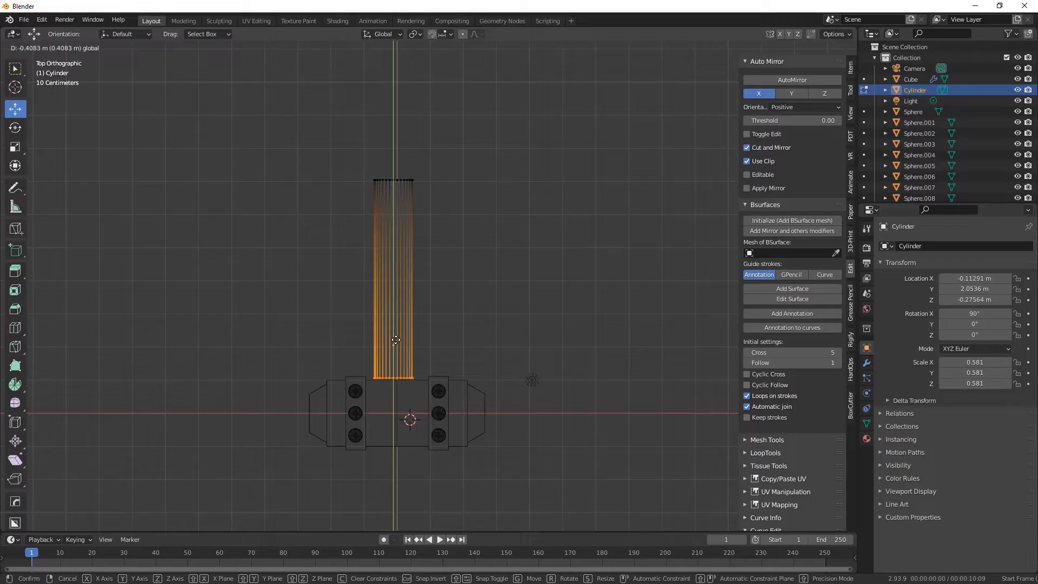
{"action": "left_click_drag", "start_coordinate": [396, 339], "coordinate": [392, 428]}
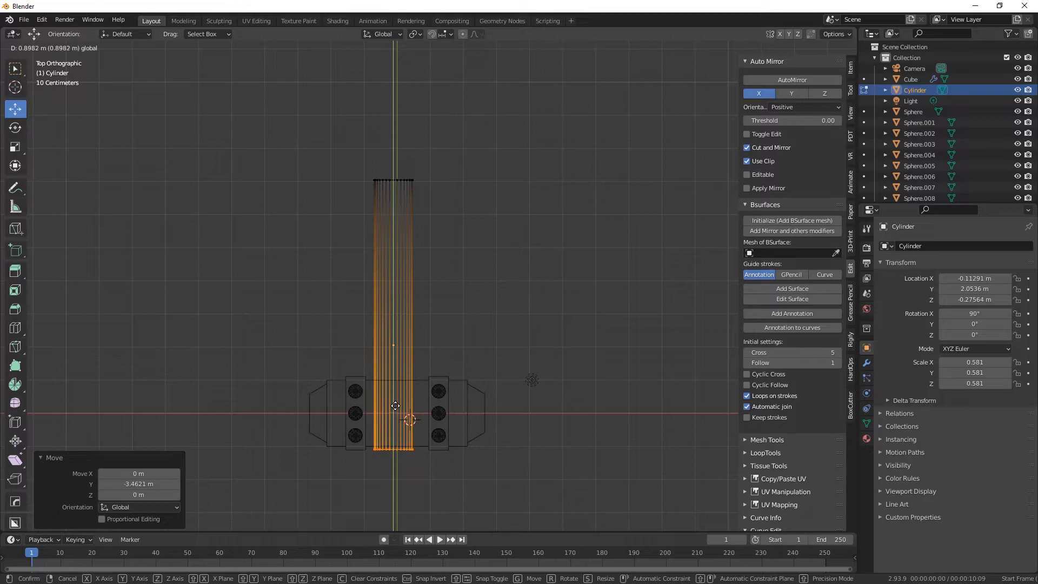
{"action": "mouse_move", "coordinate": [395, 405]}
{"action": "left_mouse_down"}
{"action": "mouse_move", "coordinate": [398, 387]}
{"action": "mouse_move", "coordinate": [393, 410]}
{"action": "left_mouse_up"}
{"action": "middle_click_drag", "start_coordinate": [393, 409], "coordinate": [421, 202]}
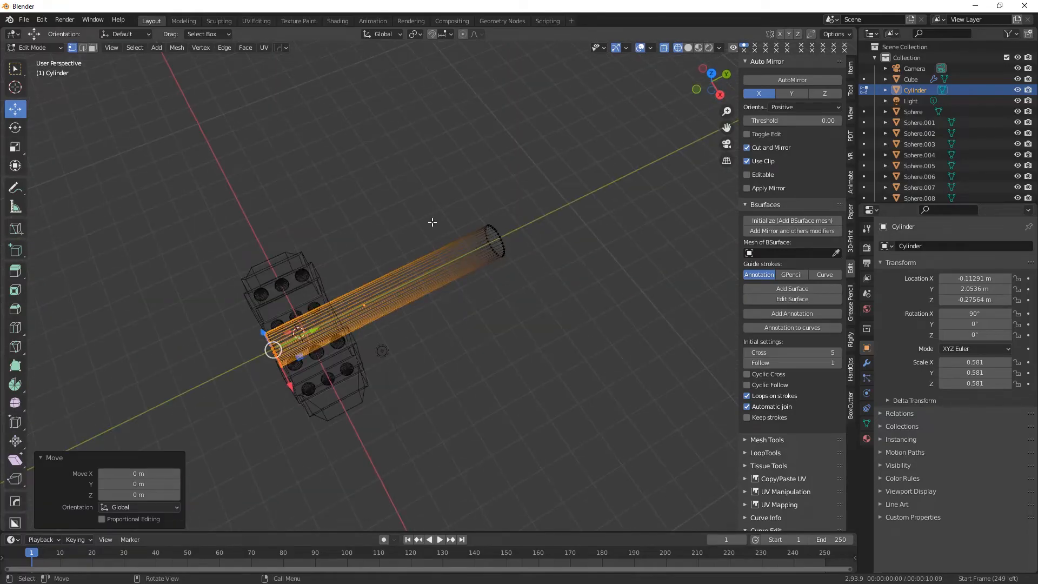
Extend the cylinder's outer-end vertices about 0.98769 m along Y, then return to solid shading and Object Mode.
{"action": "key", "text": "KP_7"}
{"action": "left_click_drag", "start_coordinate": [308, 130], "coordinate": [438, 210]}
{"action": "scroll", "coordinate": [413, 195], "scroll_direction": "down", "scroll_amount": 2}
{"action": "left_click_drag", "start_coordinate": [404, 169], "coordinate": [404, 148]}
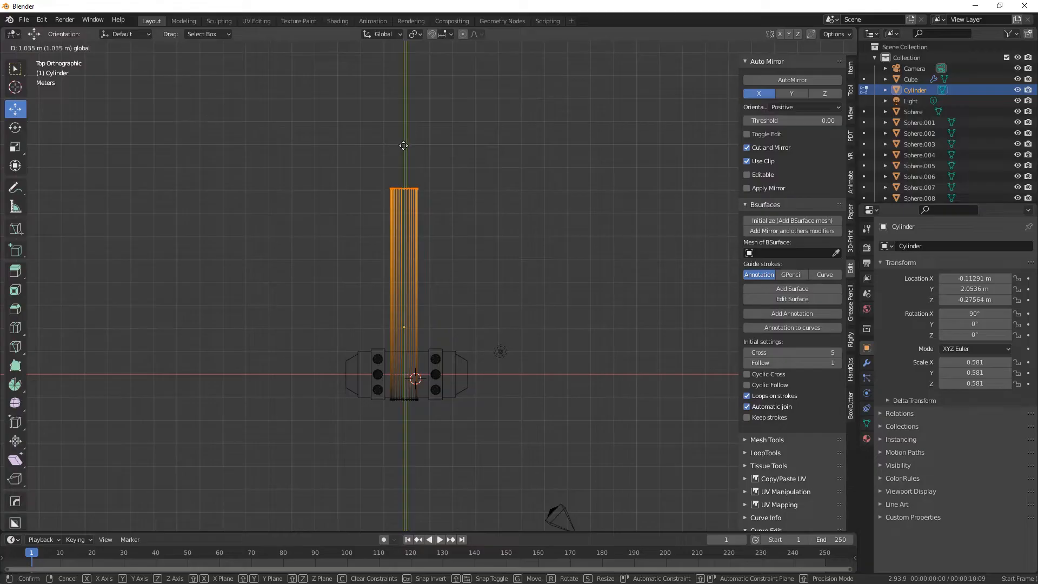
{"action": "left_click_drag", "start_coordinate": [404, 145], "coordinate": [403, 146]}
{"action": "left_click", "coordinate": [688, 48]}
{"action": "middle_click_drag", "start_coordinate": [602, 379], "coordinate": [426, 291]}
{"action": "scroll", "coordinate": [386, 365], "scroll_direction": "up", "scroll_amount": 3}
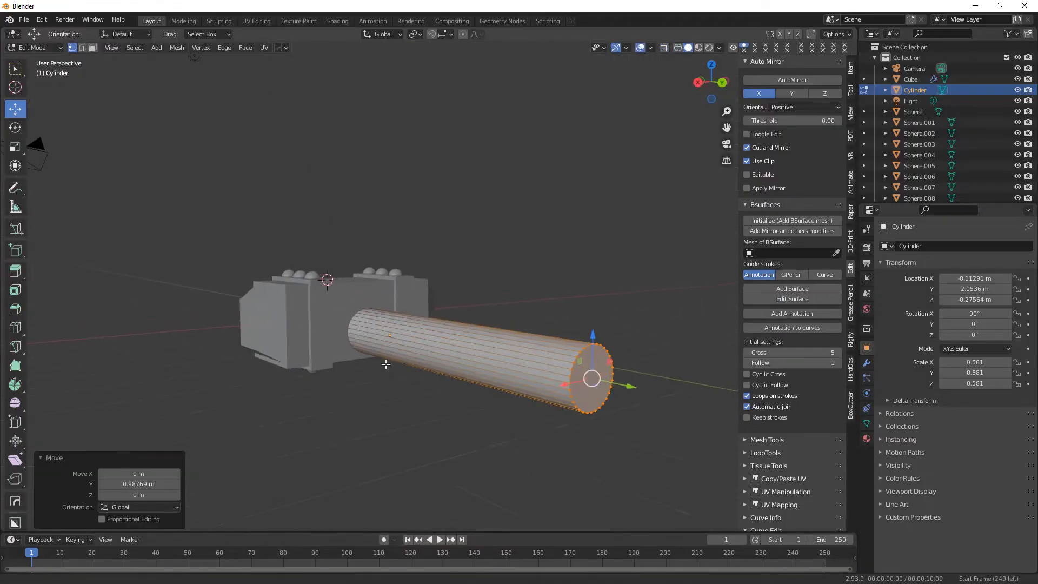
{"action": "middle_click_drag", "start_coordinate": [386, 365], "coordinate": [320, 359], "text": "shift"}
{"action": "left_click", "coordinate": [36, 48]}
{"action": "left_click", "coordinate": [50, 62]}
{"action": "middle_click_drag", "start_coordinate": [466, 398], "coordinate": [460, 399]}
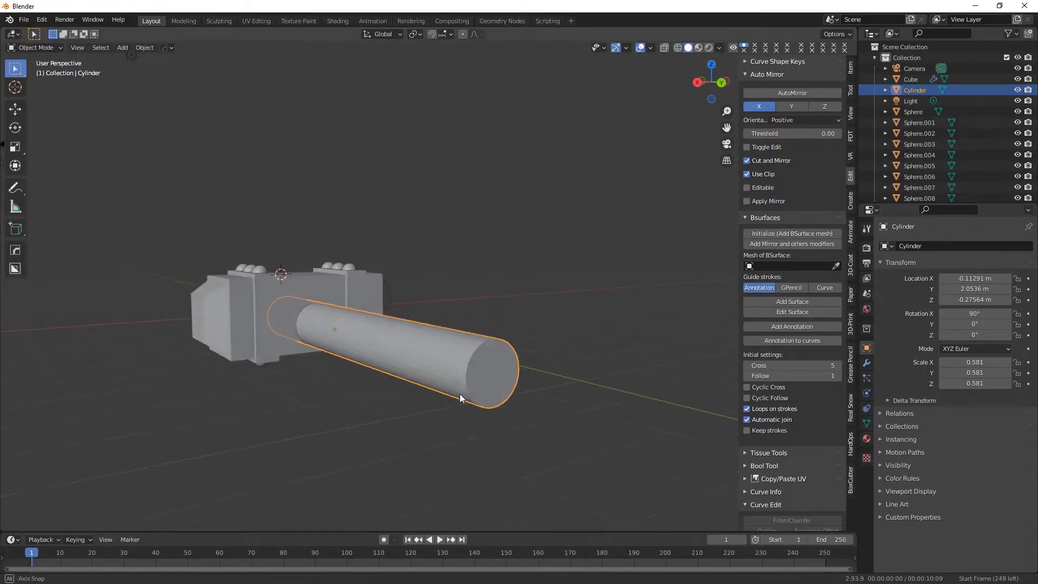
In a right view, raise the cylinder about 0.31029 m along Z to centre it on the block's height.
{"action": "key", "text": "KP_3"}
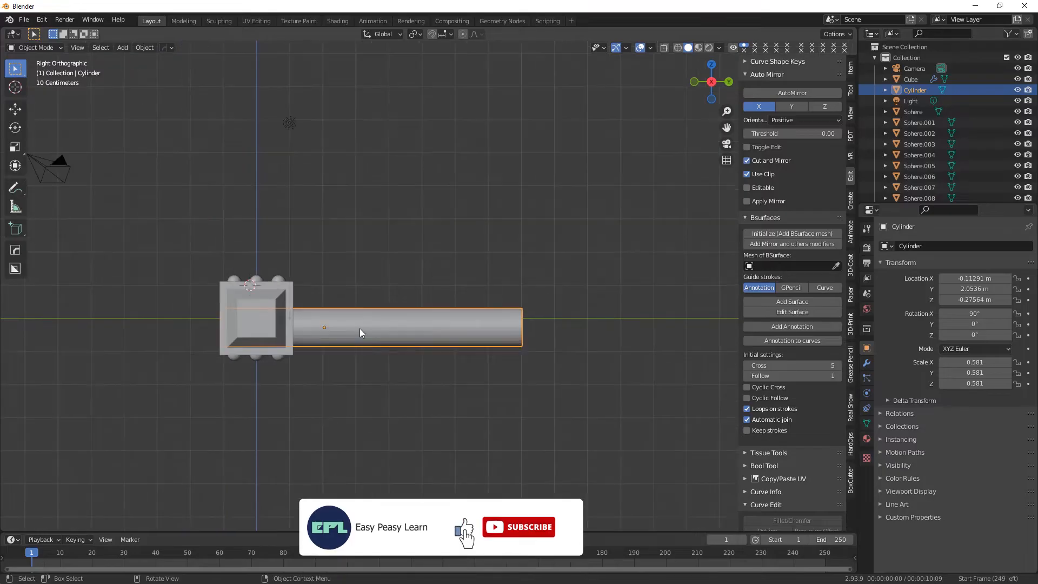
{"action": "key", "text": "shift+space"}
{"action": "key", "text": "g"}
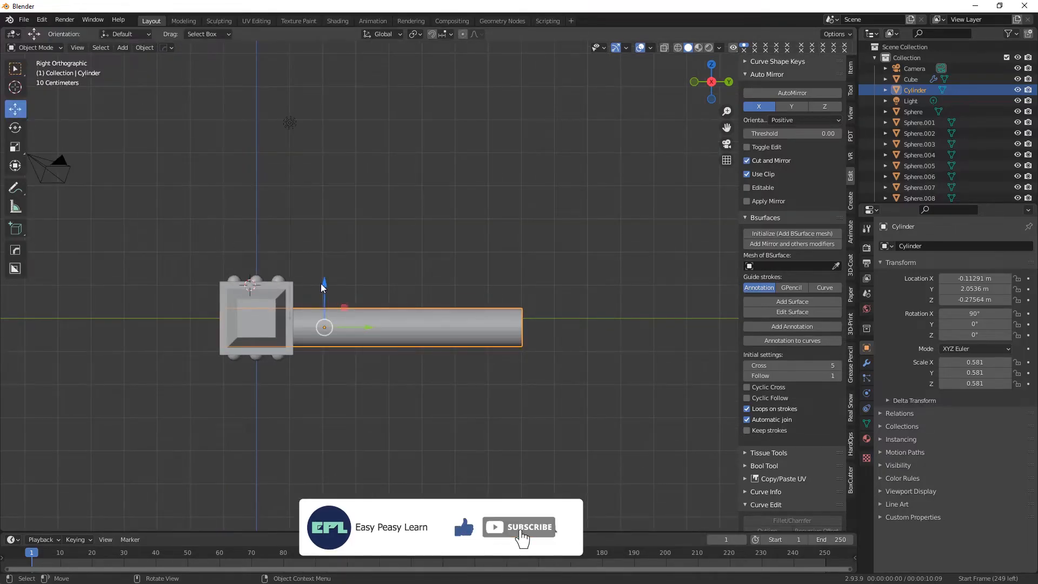
{"action": "left_click_drag", "start_coordinate": [324, 281], "coordinate": [325, 270]}
{"action": "middle_click_drag", "start_coordinate": [578, 403], "coordinate": [495, 420]}
{"action": "scroll", "coordinate": [415, 312], "scroll_direction": "up", "scroll_amount": 2}
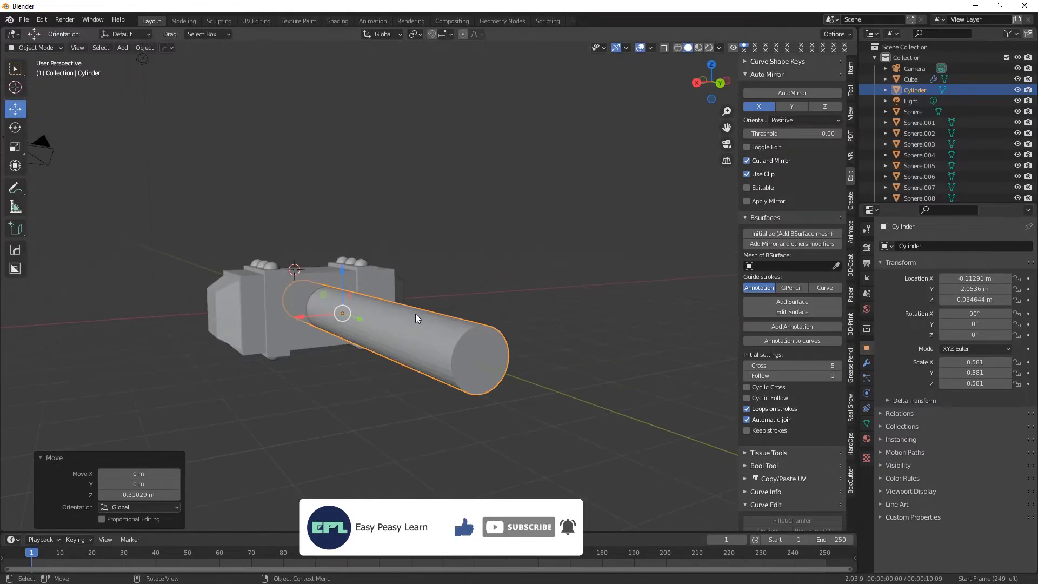
{"action": "middle_click_drag", "start_coordinate": [414, 313], "coordinate": [469, 304]}
Scale the cylinder down uniformly in two passes to a scale of 0.414.
{"action": "left_click", "coordinate": [15, 147]}
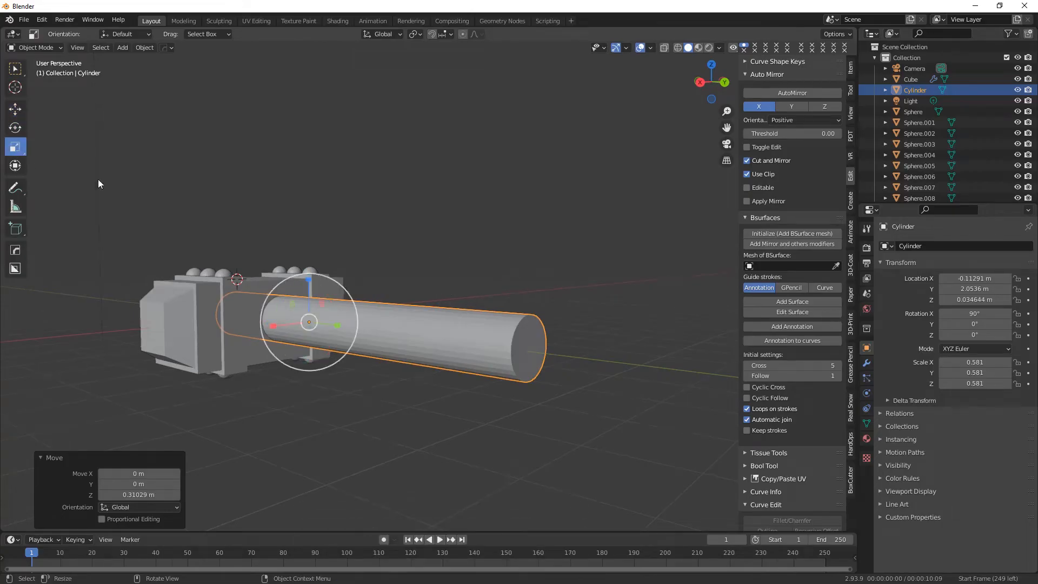
{"action": "key", "text": "s"}
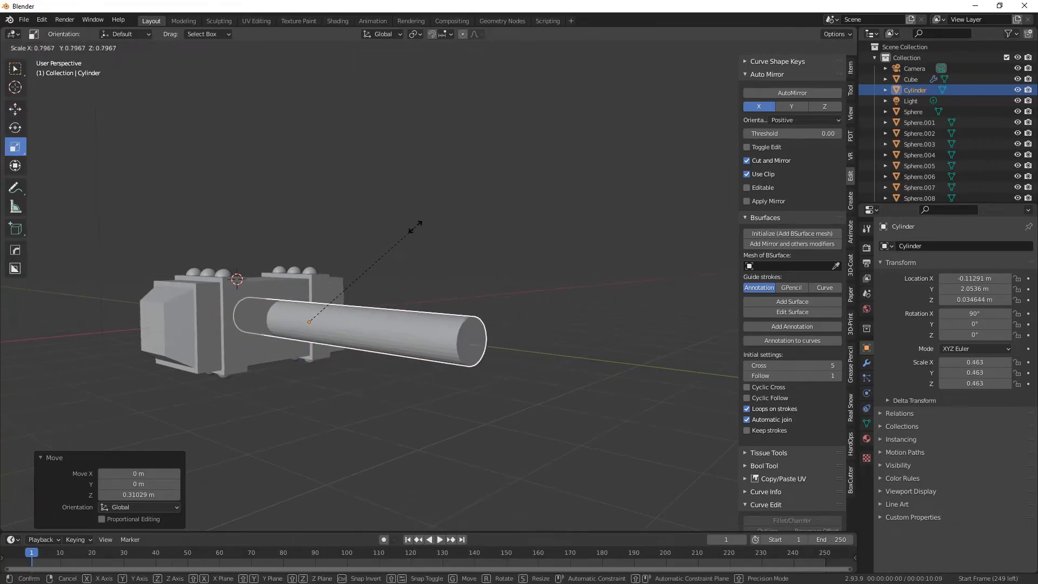
{"action": "left_click", "coordinate": [414, 228]}
{"action": "middle_click_drag", "start_coordinate": [378, 310], "coordinate": [398, 324]}
{"action": "key", "text": "s"}
{"action": "left_click", "coordinate": [406, 234]}
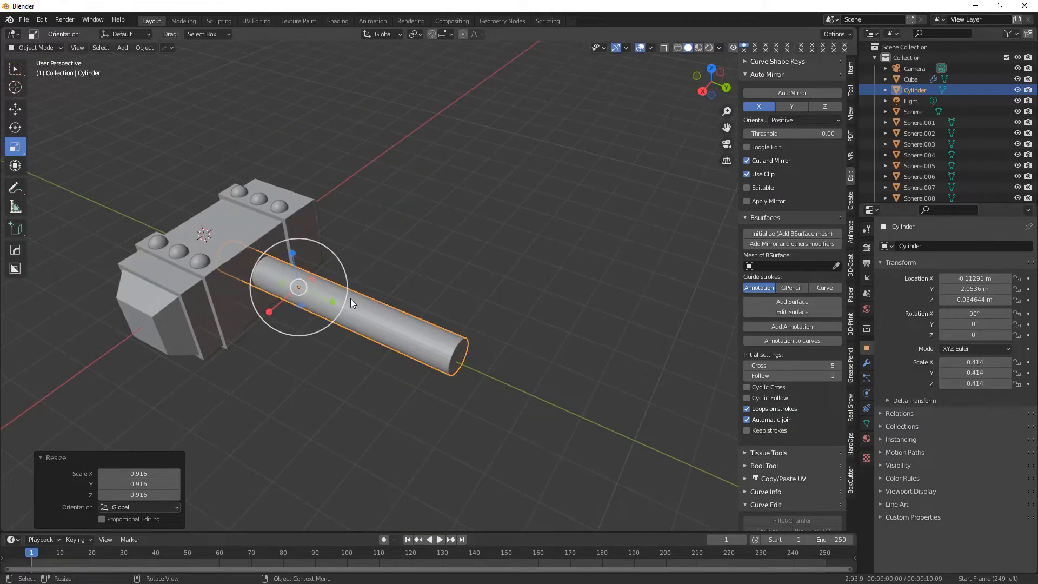
Stretch the cylinder along Y only, by a factor of about 1.597.
{"action": "middle_click_drag", "start_coordinate": [351, 297], "coordinate": [319, 336]}
{"action": "key", "text": "s"}
{"action": "key", "text": "y"}
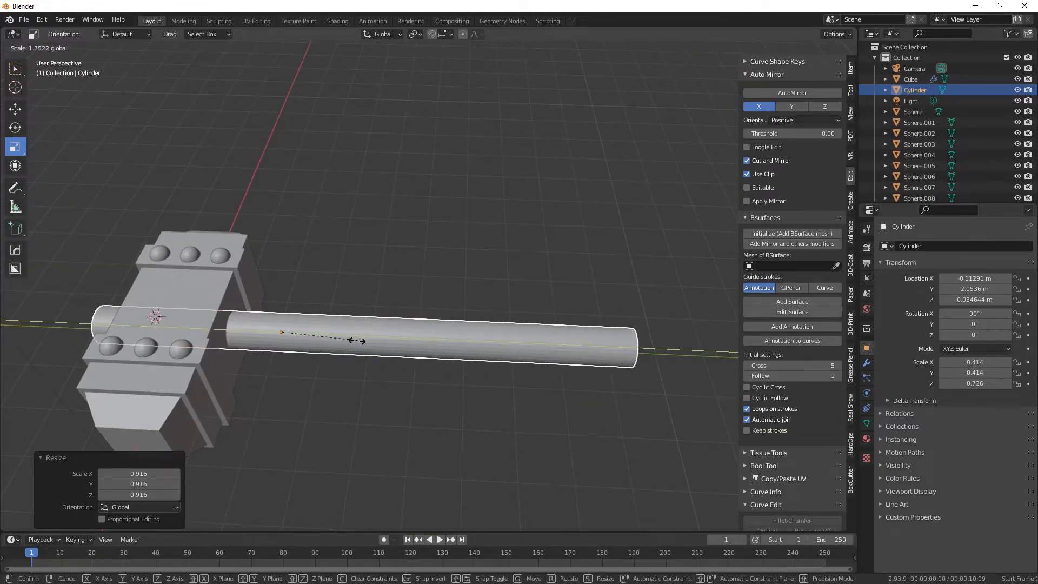
{"action": "left_click", "coordinate": [344, 347]}
Fine-tune the cylinder's length by scaling it along Y by about 0.829 and again by about 1.068.
{"action": "middle_click_drag", "start_coordinate": [344, 347], "coordinate": [405, 354]}
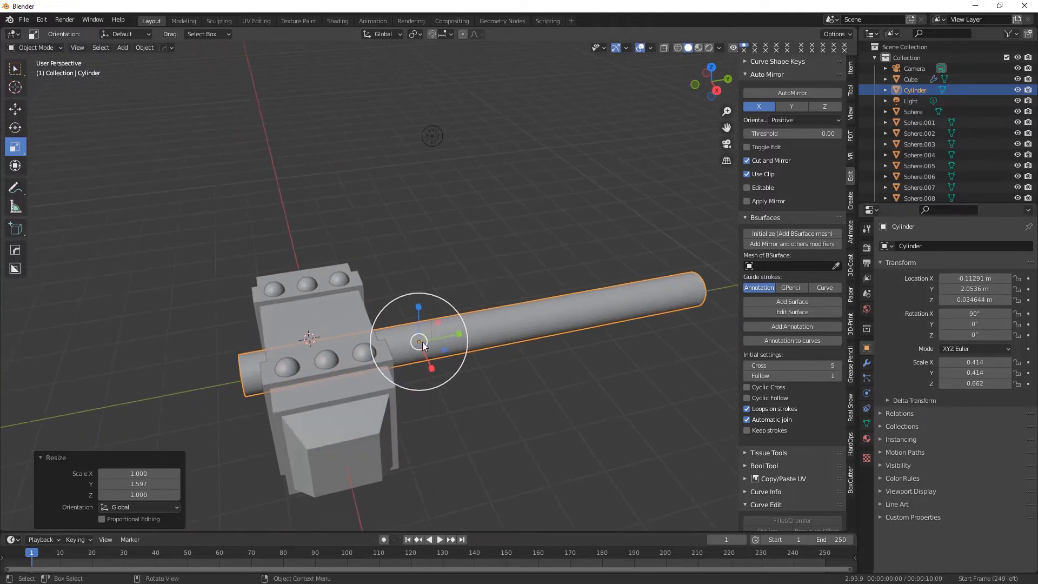
{"action": "key", "text": "s"}
{"action": "key", "text": "y"}
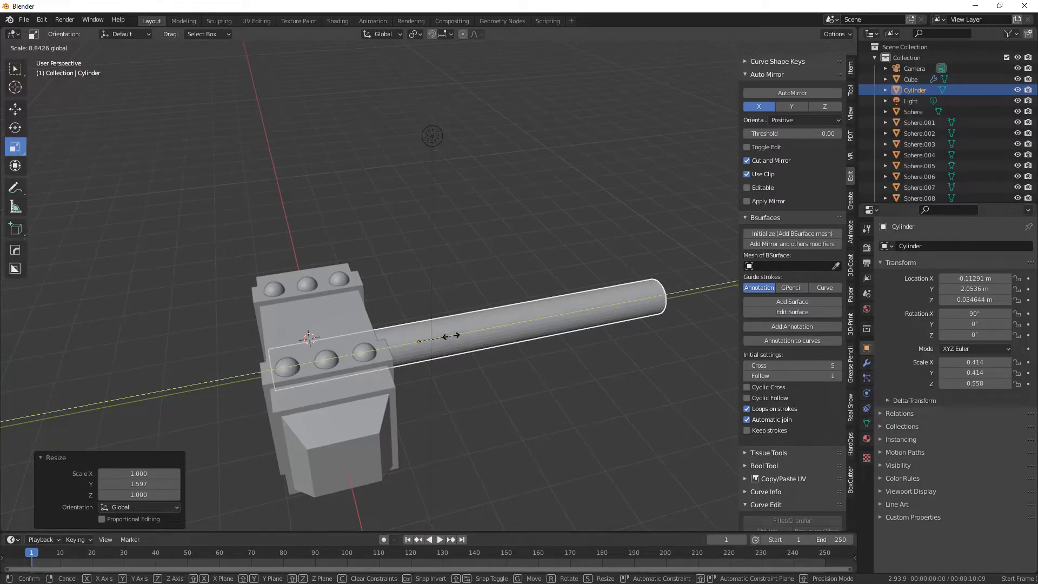
{"action": "left_click", "coordinate": [449, 335]}
{"action": "middle_click_drag", "start_coordinate": [449, 335], "coordinate": [537, 381]}
{"action": "key", "text": "s"}
{"action": "key", "text": "y"}
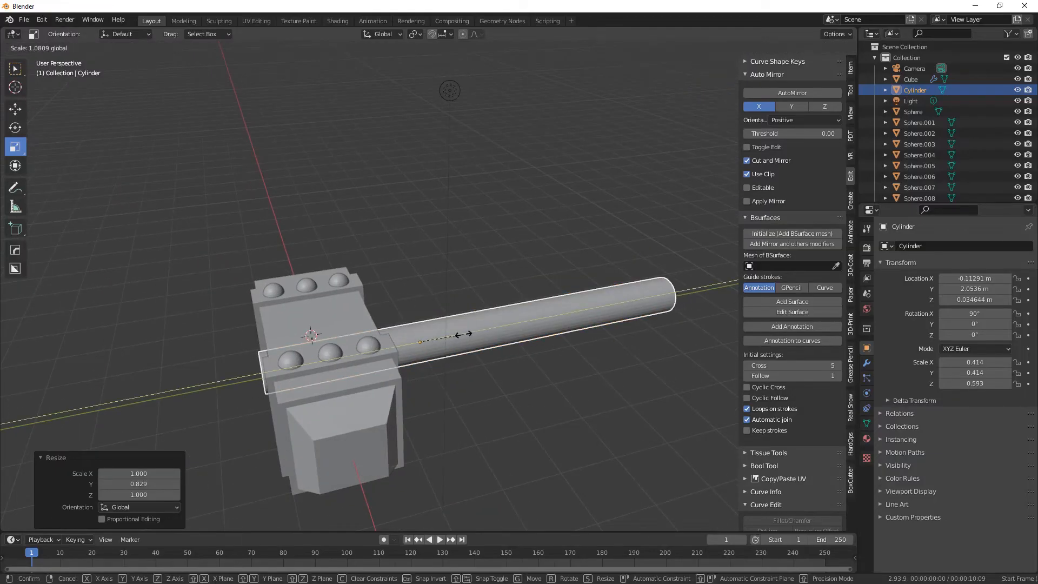
{"action": "left_click", "coordinate": [462, 334]}
{"action": "middle_click_drag", "start_coordinate": [462, 334], "coordinate": [343, 359]}
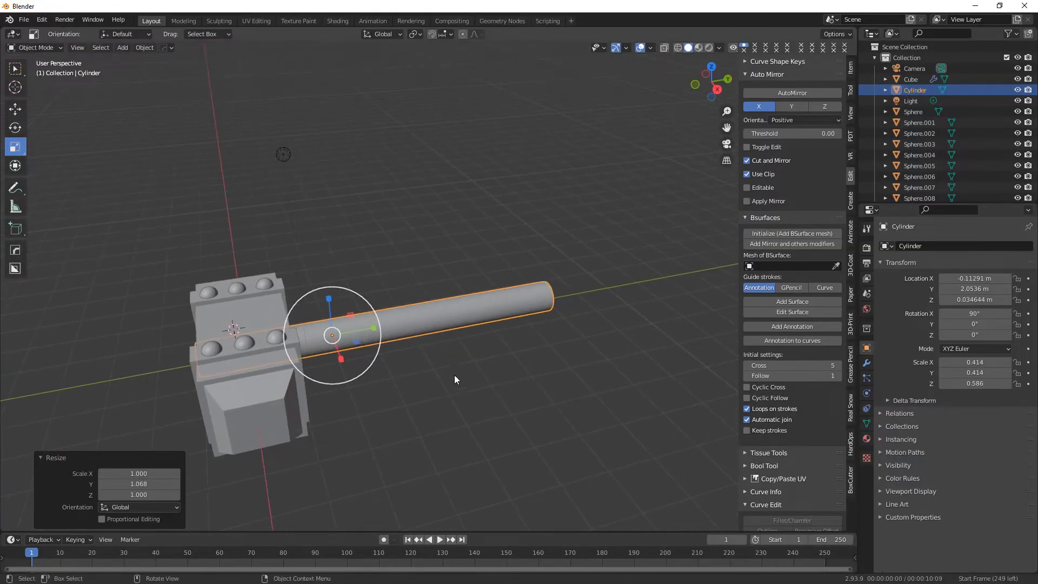
Shift the cylinder along Y to about 2.1907 m so its inner end sits within the block.
{"action": "left_click", "coordinate": [16, 111]}
{"action": "left_click_drag", "start_coordinate": [373, 328], "coordinate": [411, 319]}
{"action": "middle_click_drag", "start_coordinate": [410, 319], "coordinate": [476, 378]}
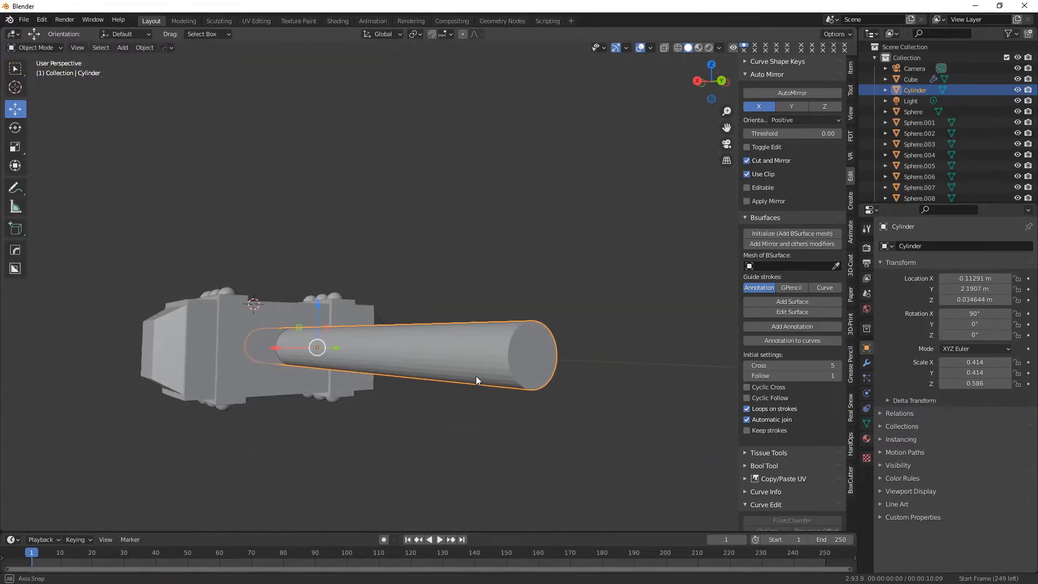
Enter Edit Mode on the handle cylinder and scale its outer end up by a factor of 1.449.
{"action": "left_click", "coordinate": [35, 47]}
{"action": "left_click", "coordinate": [35, 72]}
{"action": "middle_click_drag", "start_coordinate": [271, 227], "coordinate": [193, 201], "text": "shift"}
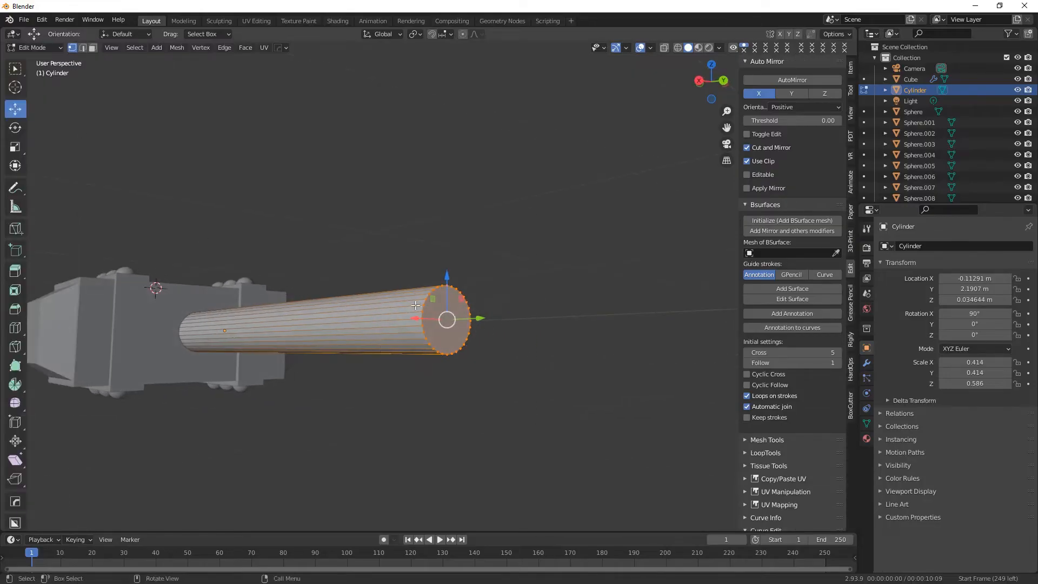
{"action": "left_click", "coordinate": [15, 146]}
{"action": "left_click_drag", "start_coordinate": [438, 282], "coordinate": [435, 267]}
{"action": "middle_click_drag", "start_coordinate": [435, 267], "coordinate": [499, 132]}
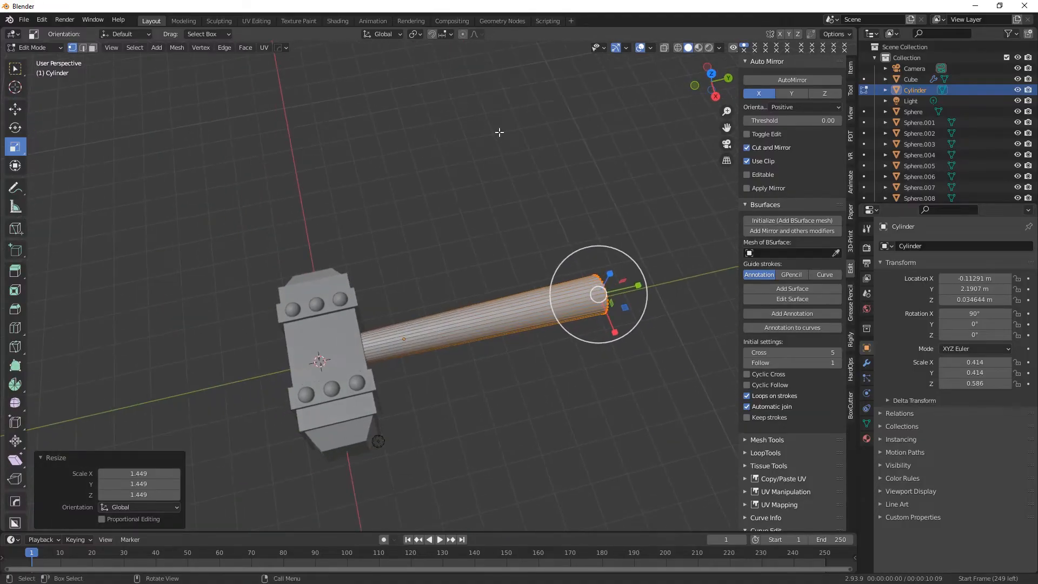
Select the cylinder's inner end inside the head in wireframe display and scale it down by 0.796.
{"action": "left_click", "coordinate": [691, 57]}
{"action": "left_click", "coordinate": [678, 48]}
{"action": "left_click_drag", "start_coordinate": [221, 323], "coordinate": [342, 413]}
{"action": "middle_click_drag", "start_coordinate": [342, 413], "coordinate": [373, 361]}
{"action": "key", "text": "s"}
{"action": "left_click", "coordinate": [572, 389]}
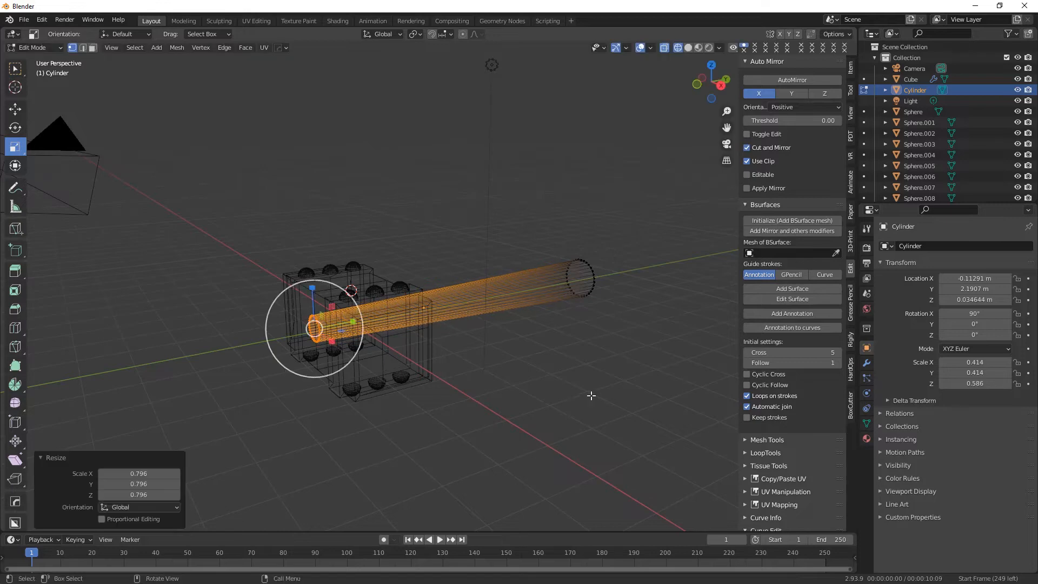
Select the handle's outer end and widen it by a factor of 1.074.
{"action": "middle_click_drag", "start_coordinate": [572, 389], "coordinate": [517, 410]}
{"action": "left_click_drag", "start_coordinate": [567, 241], "coordinate": [643, 373]}
{"action": "key", "text": "s"}
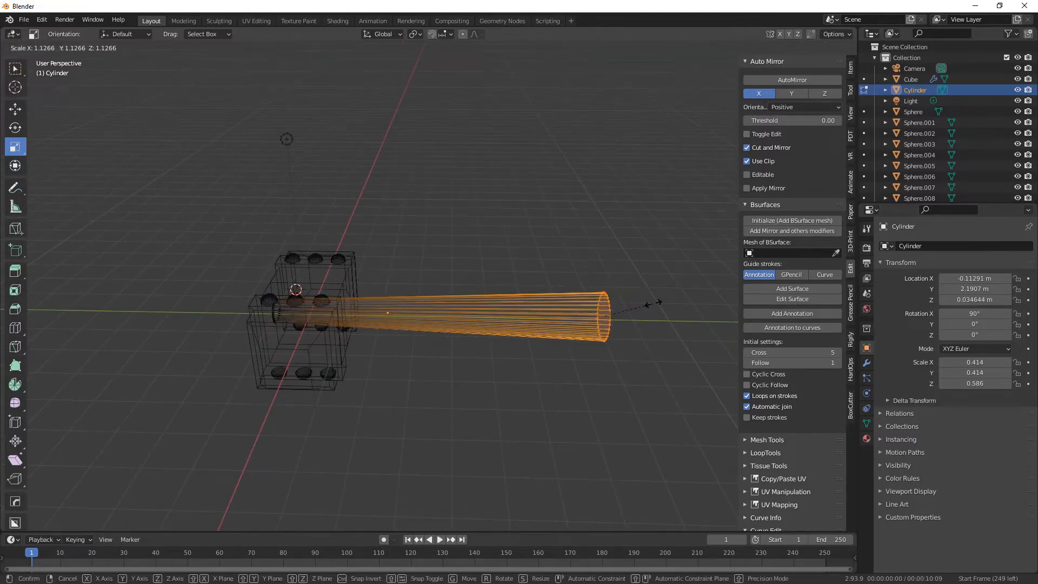
{"action": "left_click", "coordinate": [652, 307]}
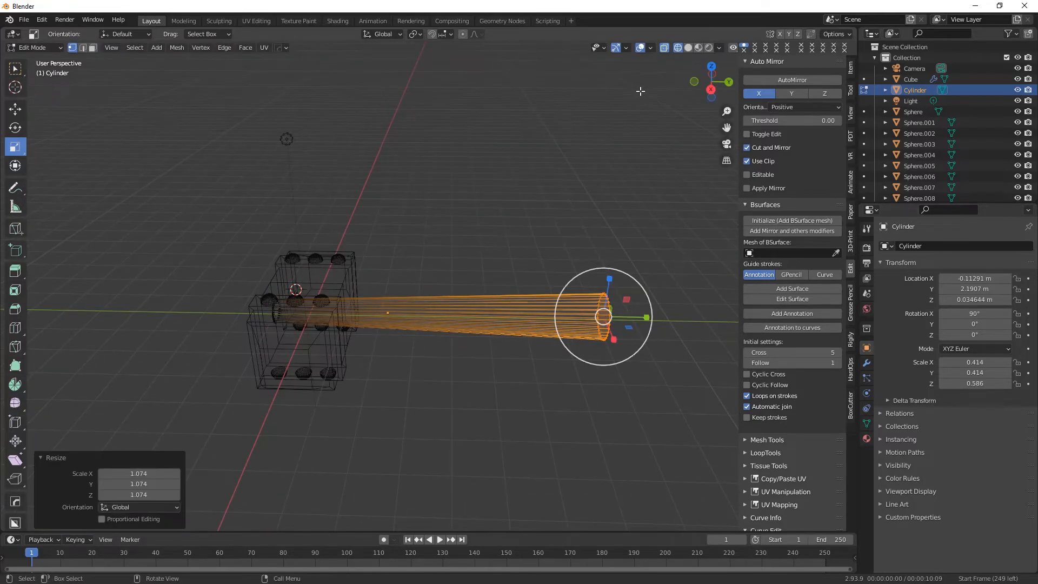
Add two loop cuts close together near the handle's outer end, slid to factors of 0.854 and 0.902.
{"action": "left_click", "coordinate": [688, 47]}
{"action": "mouse_move", "coordinate": [471, 362]}
{"action": "middle_mouse_down"}
{"action": "mouse_move", "coordinate": [413, 361]}
{"action": "mouse_move", "coordinate": [440, 440]}
{"action": "mouse_move", "coordinate": [454, 449]}
{"action": "middle_mouse_up"}
{"action": "left_click", "coordinate": [82, 48]}
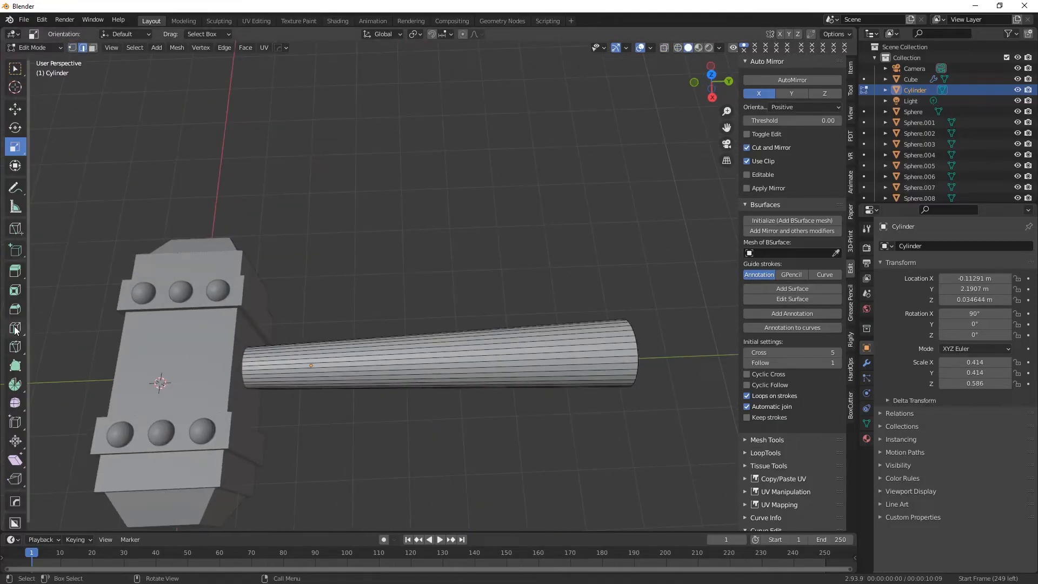
{"action": "left_click", "coordinate": [15, 328]}
{"action": "key", "text": "KP_7"}
{"action": "left_click_drag", "start_coordinate": [501, 405], "coordinate": [502, 371]}
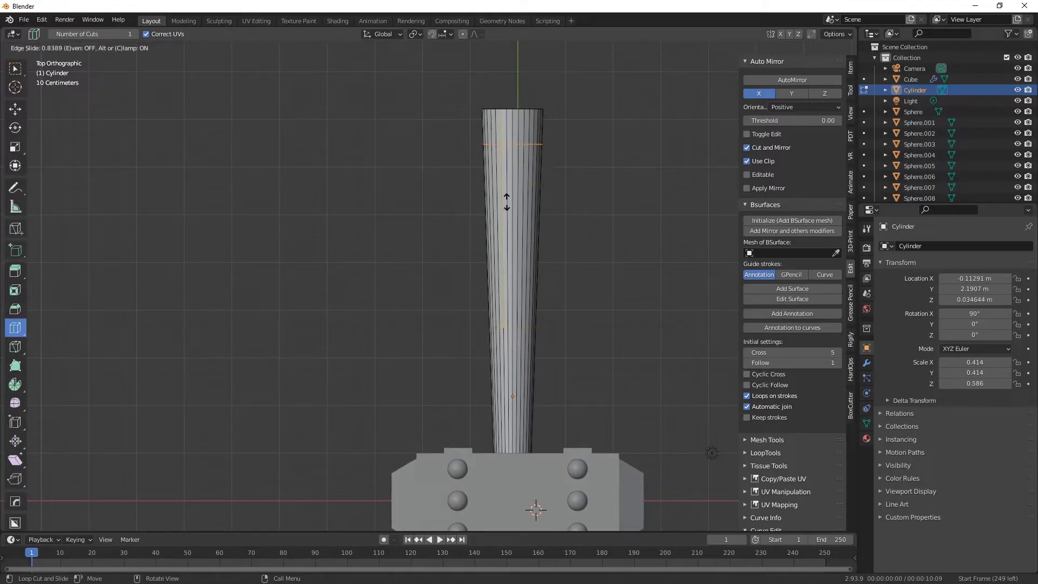
{"action": "left_click_drag", "start_coordinate": [507, 199], "coordinate": [508, 201]}
{"action": "left_click_drag", "start_coordinate": [511, 205], "coordinate": [513, 208]}
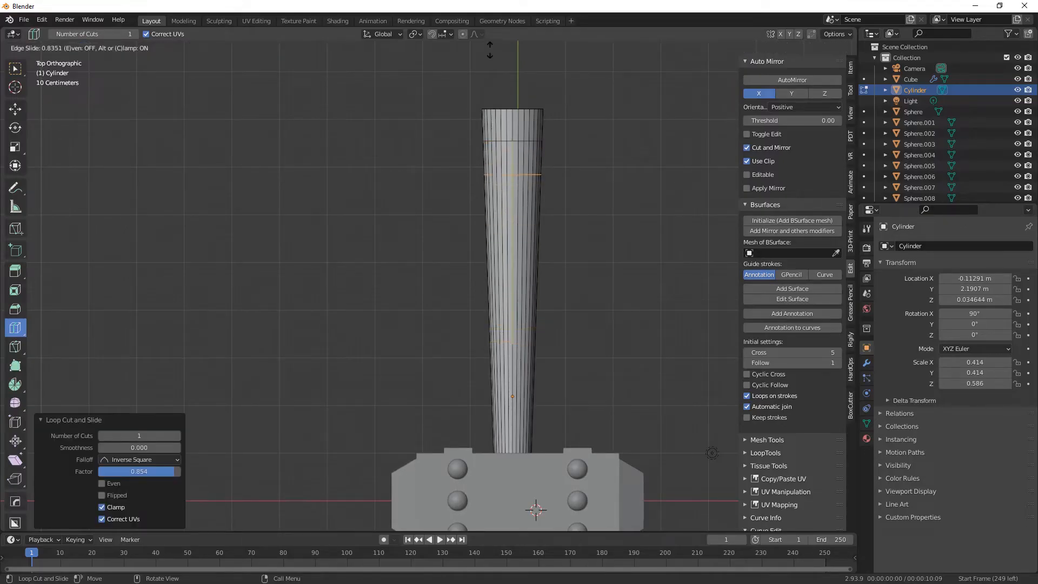
{"action": "left_click_drag", "start_coordinate": [494, 520], "coordinate": [494, 519]}
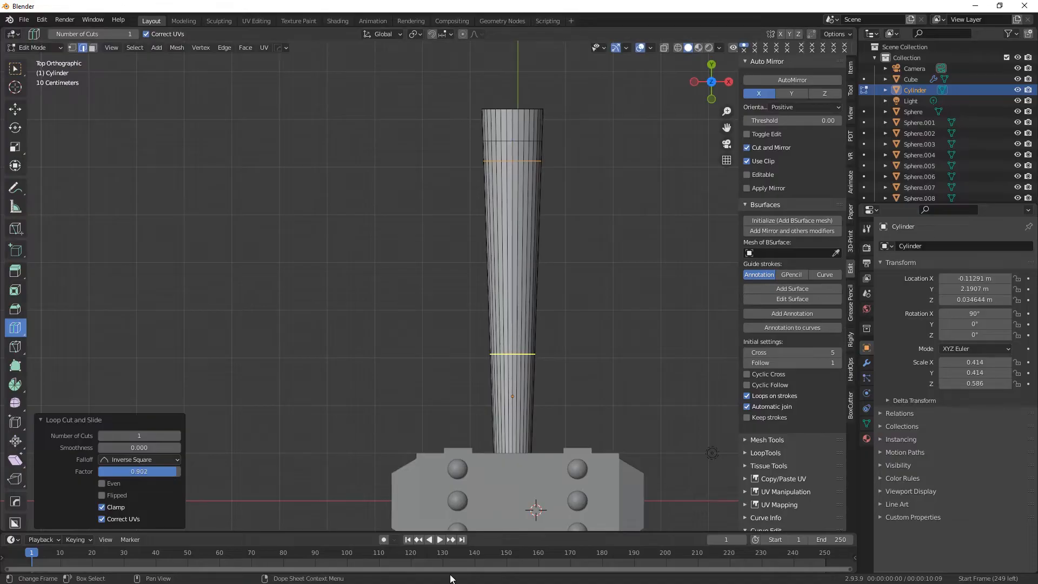
{"action": "middle_click_drag", "start_coordinate": [638, 355], "coordinate": [481, 347]}
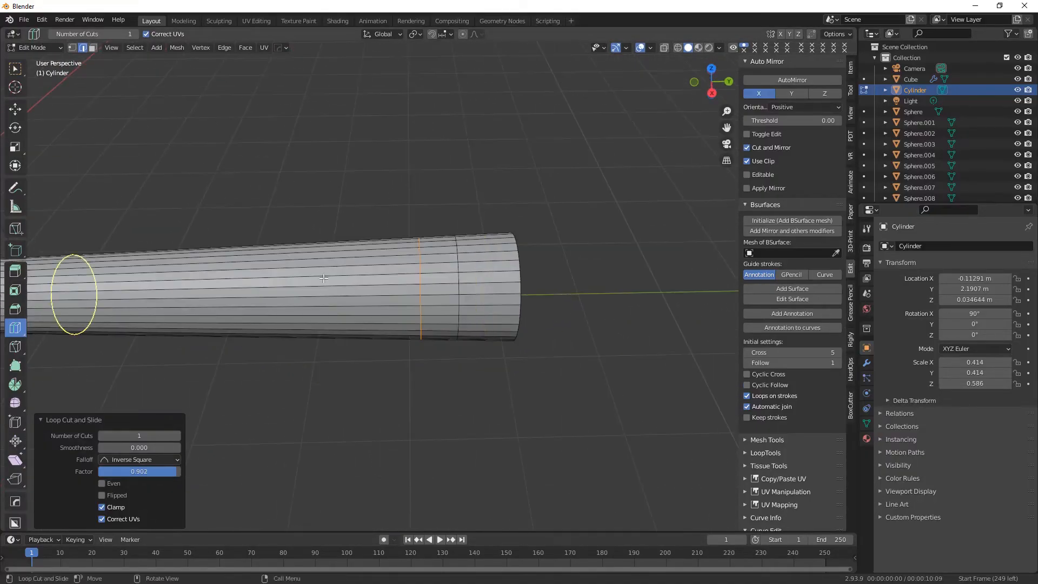
Extrude the full face ring between the two outer loop cuts along its normals with an offset of 0.25 m.
{"action": "left_click", "coordinate": [15, 69]}
{"action": "left_click", "coordinate": [93, 49]}
{"action": "left_click", "coordinate": [438, 235], "text": "alt"}
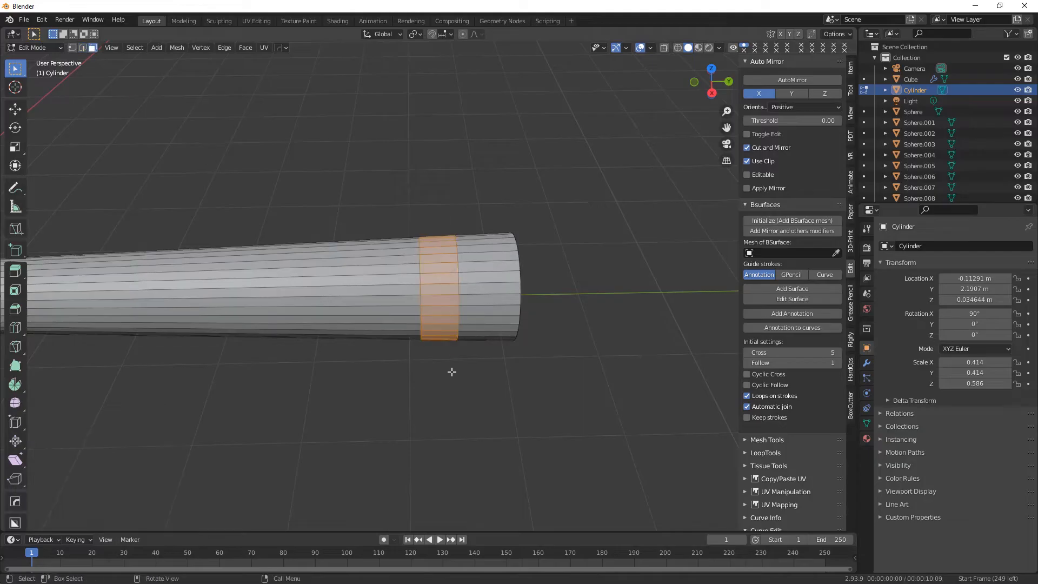
{"action": "left_click", "coordinate": [678, 47]}
{"action": "key", "text": "KP_7"}
{"action": "left_click_drag", "start_coordinate": [448, 267], "coordinate": [495, 281]}
{"action": "left_click_drag", "start_coordinate": [578, 293], "coordinate": [578, 293]}
{"action": "middle_click_drag", "start_coordinate": [662, 413], "coordinate": [487, 329]}
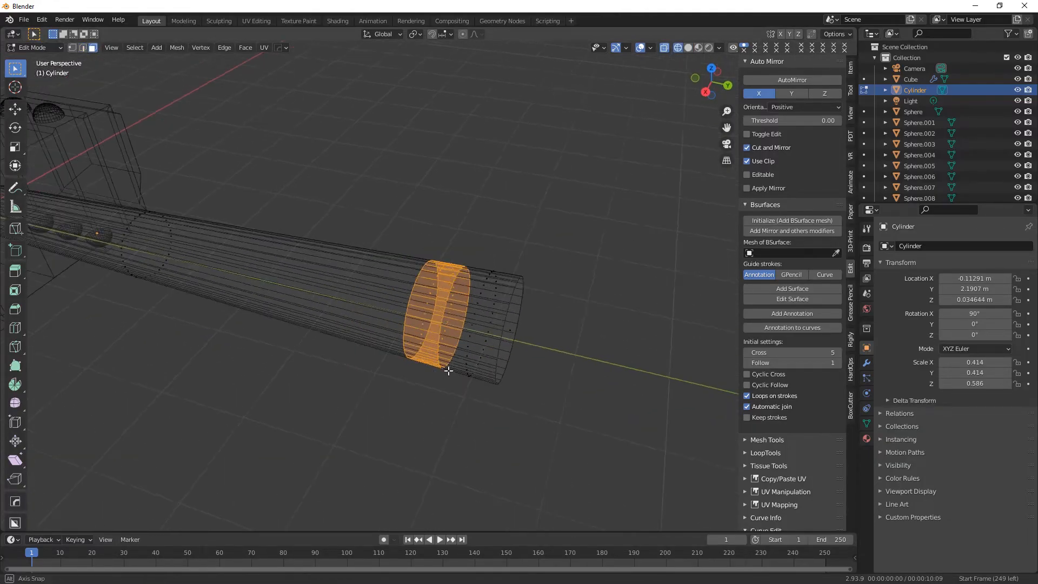
{"action": "left_click", "coordinate": [689, 48]}
{"action": "scroll", "coordinate": [355, 403], "scroll_direction": "up", "scroll_amount": 1}
{"action": "left_click_drag", "start_coordinate": [15, 270], "coordinate": [61, 318]}
{"action": "left_click_drag", "start_coordinate": [410, 294], "coordinate": [412, 281]}
{"action": "middle_click_drag", "start_coordinate": [415, 341], "coordinate": [470, 375]}
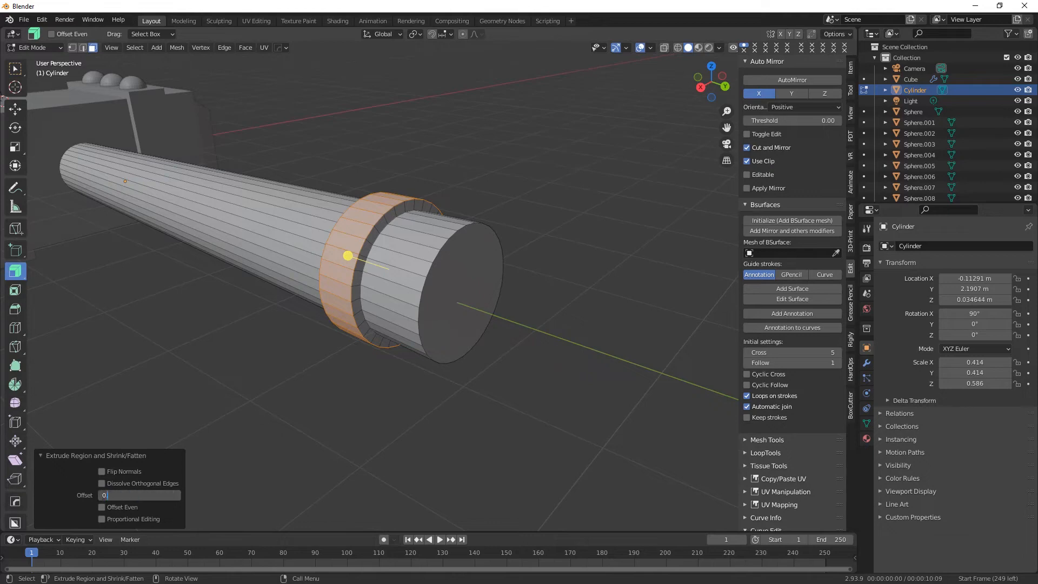
{"action": "mouse_move", "coordinate": [311, 346]}
{"action": "middle_mouse_down"}
{"action": "mouse_move", "coordinate": [390, 343]}
{"action": "mouse_move", "coordinate": [316, 365]}
{"action": "middle_mouse_up"}
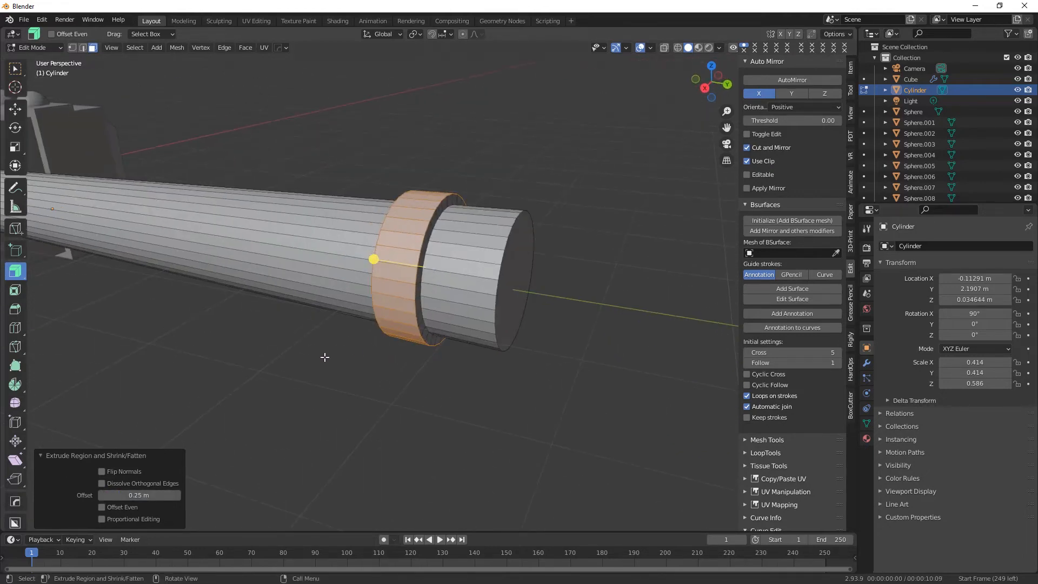
Scale the extruded outer collar down uniformly by about 0.91.
{"action": "left_click", "coordinate": [16, 108]}
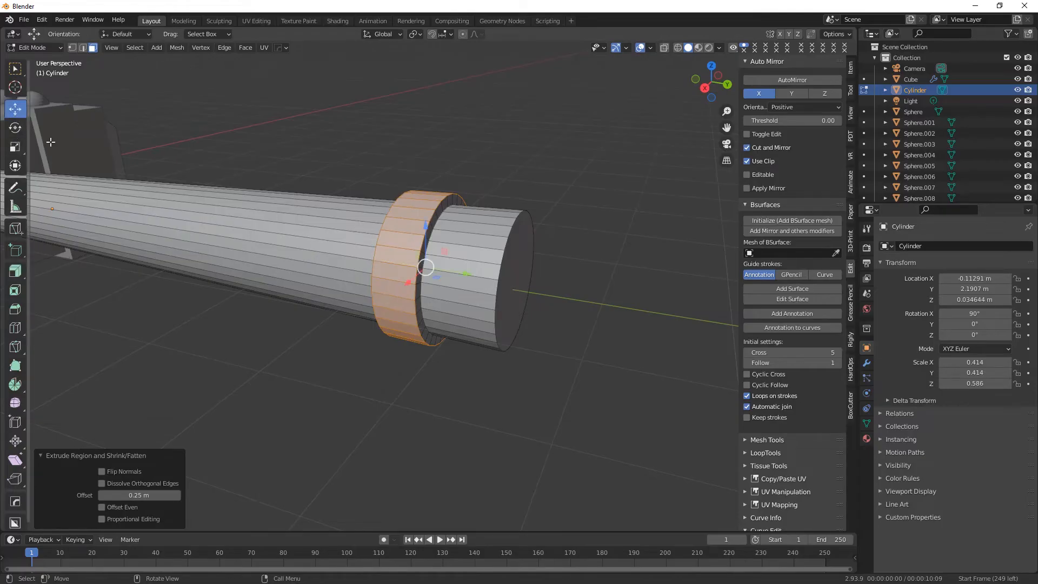
{"action": "left_click", "coordinate": [15, 147]}
{"action": "key", "text": "s"}
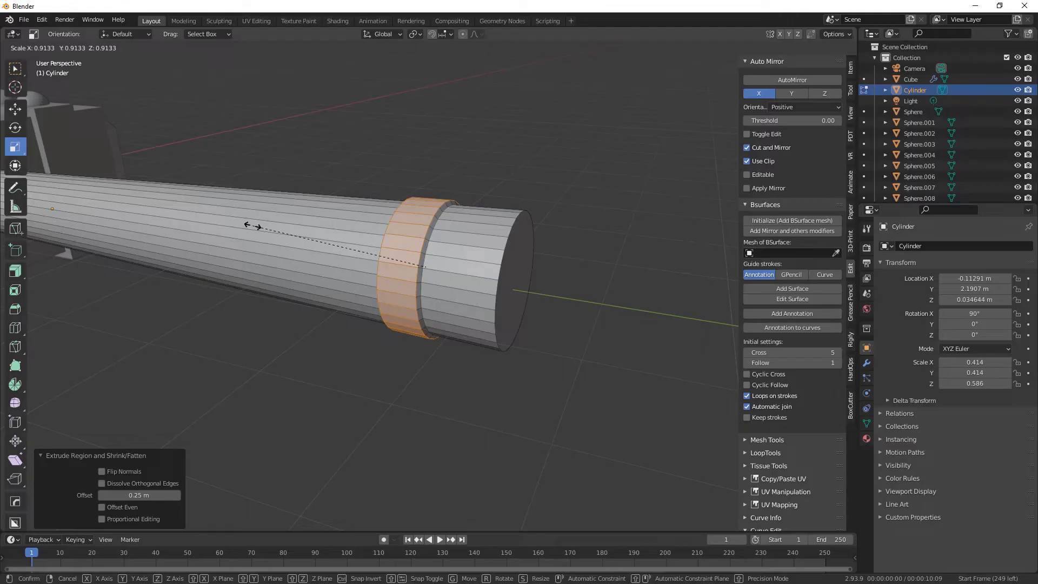
{"action": "left_click", "coordinate": [251, 226]}
{"action": "middle_click_drag", "start_coordinate": [266, 279], "coordinate": [408, 308]}
{"action": "scroll", "coordinate": [410, 277], "scroll_direction": "down", "scroll_amount": 2}
Add two loop cuts on the handle near the head with factors -0.265 and 0.804, undoing the extra third cut.
{"action": "left_click", "coordinate": [16, 68]}
{"action": "middle_click_drag", "start_coordinate": [329, 247], "coordinate": [464, 342]}
{"action": "key", "text": "KP_7"}
{"action": "middle_click_drag", "start_coordinate": [566, 391], "coordinate": [477, 316], "text": "shift"}
{"action": "left_click", "coordinate": [15, 327]}
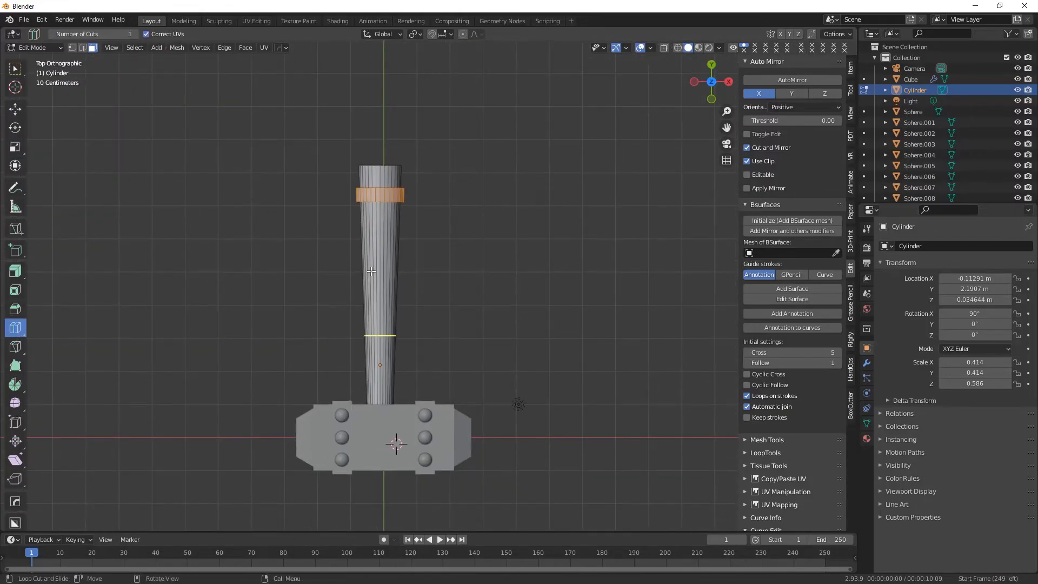
{"action": "left_click_drag", "start_coordinate": [380, 336], "coordinate": [382, 408]}
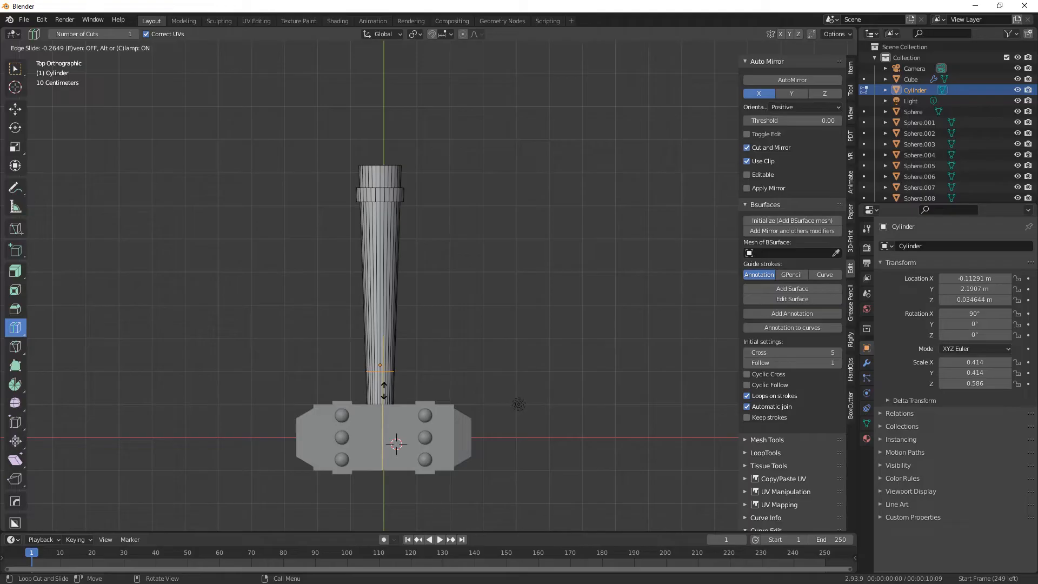
{"action": "left_click_drag", "start_coordinate": [384, 391], "coordinate": [382, 384]}
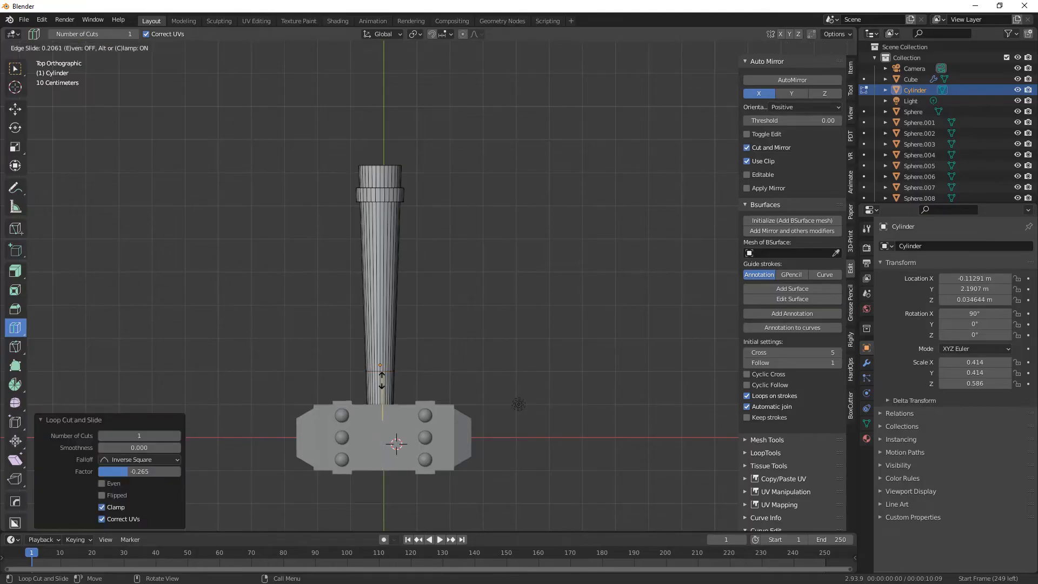
{"action": "left_click_drag", "start_coordinate": [381, 353], "coordinate": [382, 353]}
{"action": "mouse_move", "coordinate": [382, 354]}
{"action": "middle_mouse_down"}
{"action": "mouse_move", "coordinate": [346, 362]}
{"action": "mouse_move", "coordinate": [399, 346]}
{"action": "middle_mouse_up"}
{"action": "left_click", "coordinate": [678, 48]}
{"action": "key", "text": "KP_7"}
{"action": "scroll", "coordinate": [370, 389], "scroll_direction": "up", "scroll_amount": 6}
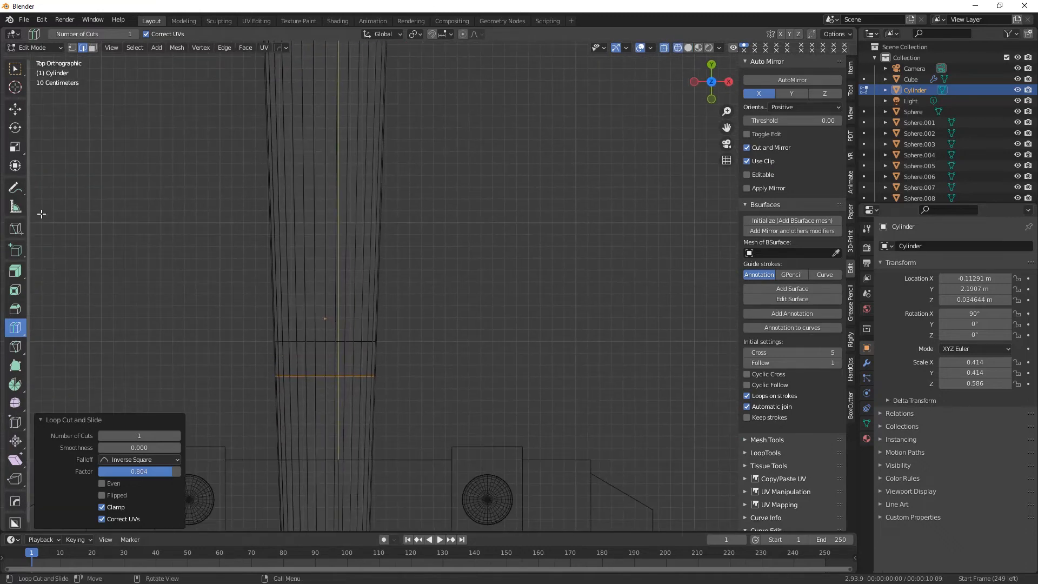
{"action": "left_click_drag", "start_coordinate": [387, 361], "coordinate": [390, 375]}
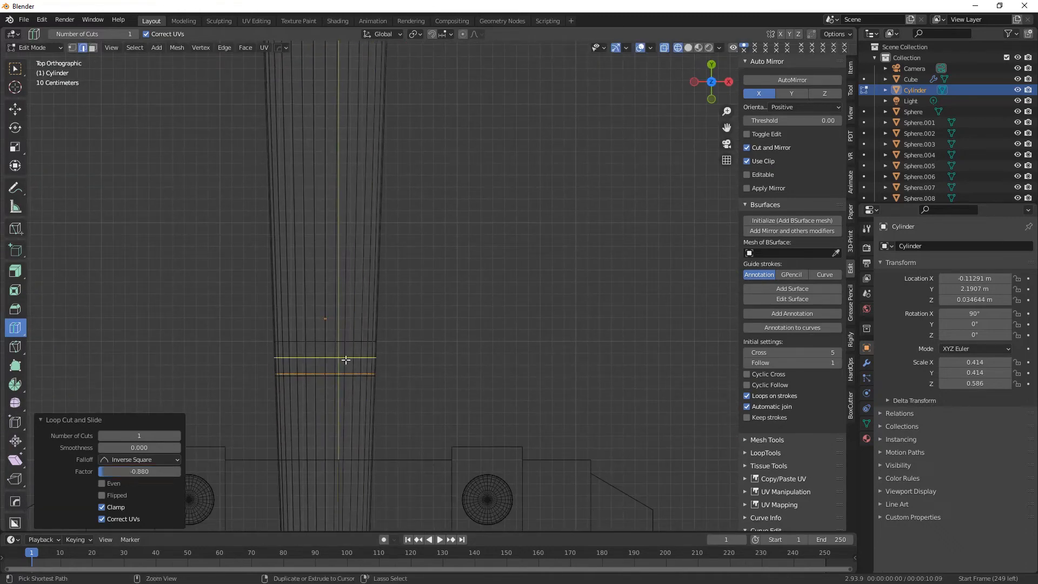
{"action": "key", "text": "ctrl+z"}
Extrude the face ring between the two loop cuts near the head along its normals with an offset of 0.128 m.
{"action": "left_click", "coordinate": [16, 68]}
{"action": "left_click_drag", "start_coordinate": [258, 354], "coordinate": [415, 366]}
{"action": "mouse_move", "coordinate": [427, 382]}
{"action": "middle_mouse_down"}
{"action": "mouse_move", "coordinate": [316, 369]}
{"action": "mouse_move", "coordinate": [390, 315]}
{"action": "middle_mouse_up"}
{"action": "left_click", "coordinate": [687, 49]}
{"action": "scroll", "coordinate": [451, 265], "scroll_direction": "down", "scroll_amount": 2}
{"action": "middle_click_drag", "start_coordinate": [452, 264], "coordinate": [437, 305], "text": "shift"}
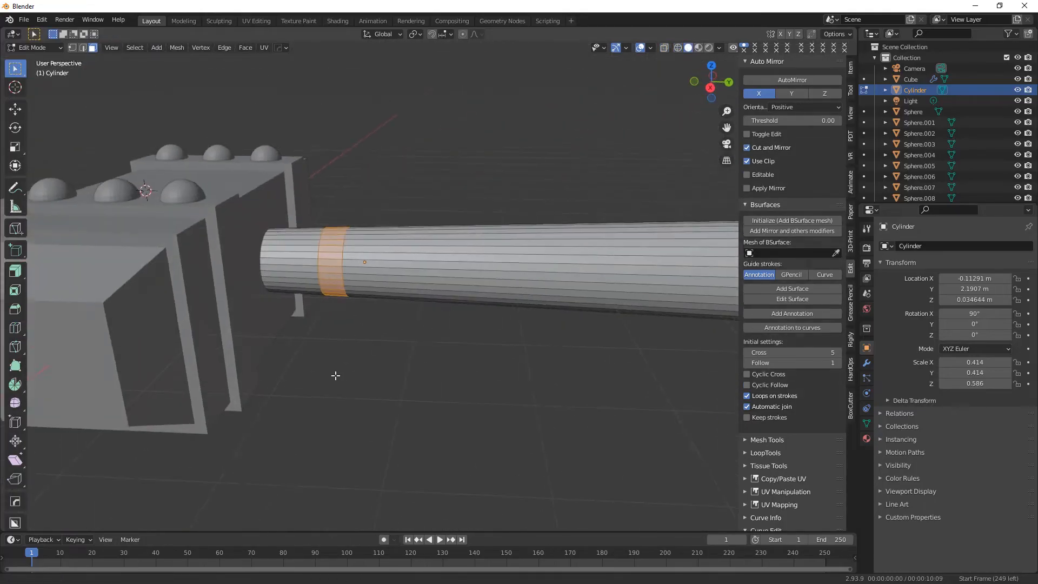
{"action": "middle_click_drag", "start_coordinate": [334, 375], "coordinate": [383, 403], "text": "shift"}
{"action": "left_click", "coordinate": [16, 273]}
{"action": "left_click_drag", "start_coordinate": [329, 288], "coordinate": [151, 425]}
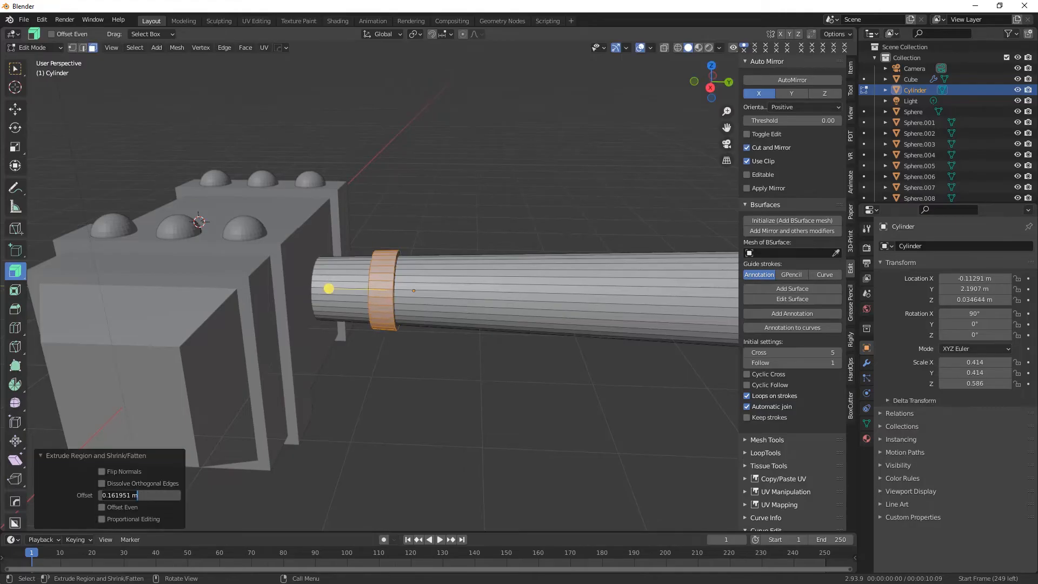
{"action": "key", "text": "Return"}
{"action": "middle_click_drag", "start_coordinate": [450, 346], "coordinate": [354, 249]}
{"action": "scroll", "coordinate": [356, 249], "scroll_direction": "down", "scroll_amount": 1}
{"action": "scroll", "coordinate": [357, 249], "scroll_direction": "up", "scroll_amount": 2}
{"action": "left_click_drag", "start_coordinate": [352, 248], "coordinate": [336, 243]}
{"action": "key", "text": "ctrl+z"}
{"action": "scroll", "coordinate": [385, 336], "scroll_direction": "down", "scroll_amount": 4}
{"action": "middle_click_drag", "start_coordinate": [384, 336], "coordinate": [512, 353]}
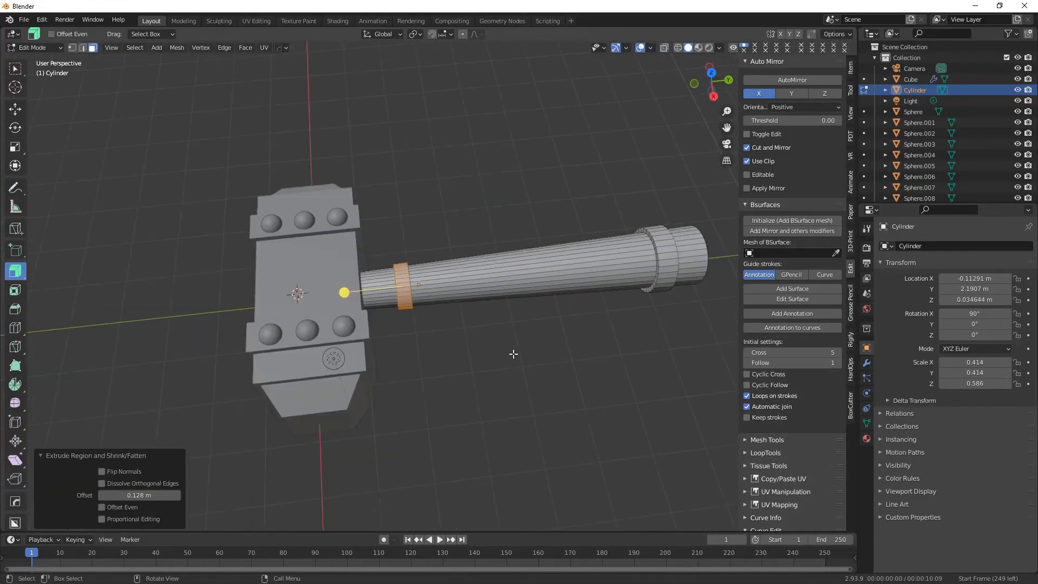
Clear the face selection on the handle and return to Object Mode.
{"action": "left_click", "coordinate": [15, 69]}
{"action": "left_click", "coordinate": [591, 249]}
{"action": "middle_click_drag", "start_coordinate": [591, 249], "coordinate": [408, 327]}
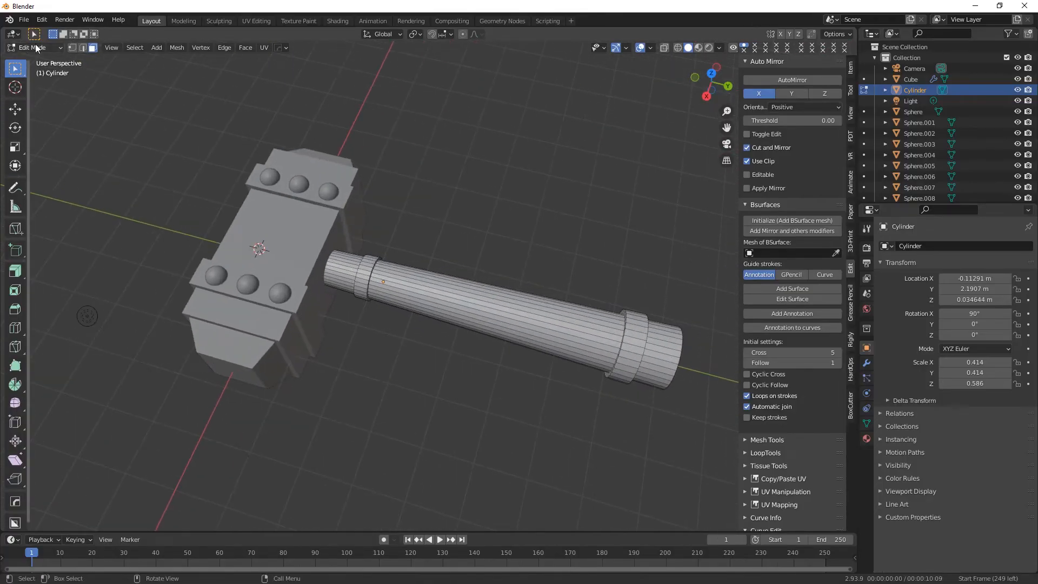
{"action": "key", "text": "Tab"}
Add a Subdivision Surface modifier to the hammer head and set its viewport level to 2.
{"action": "left_click", "coordinate": [284, 253]}
{"action": "middle_click_drag", "start_coordinate": [283, 253], "coordinate": [345, 277]}
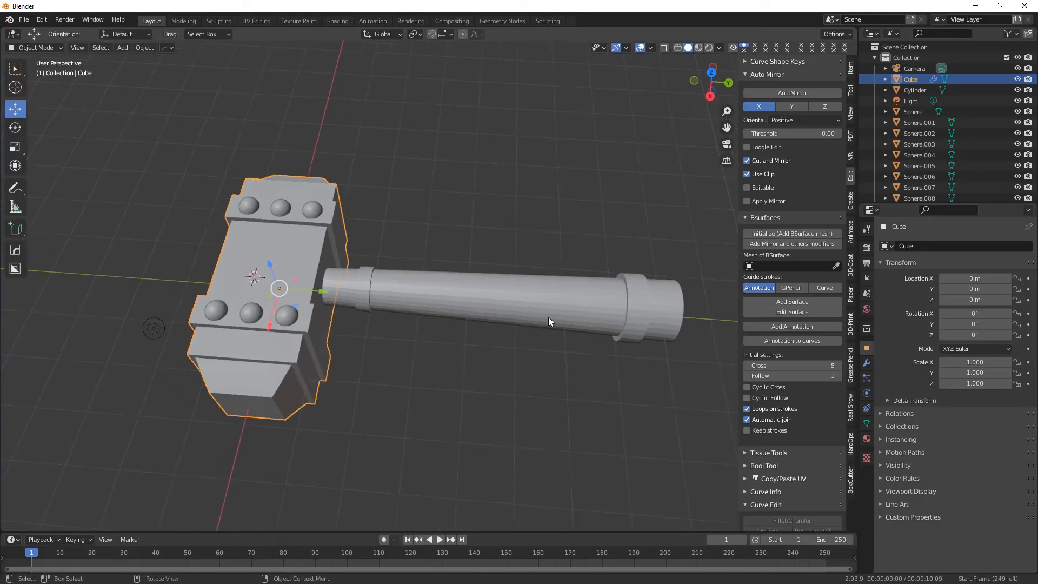
{"action": "left_click", "coordinate": [866, 363]}
{"action": "left_click", "coordinate": [919, 271]}
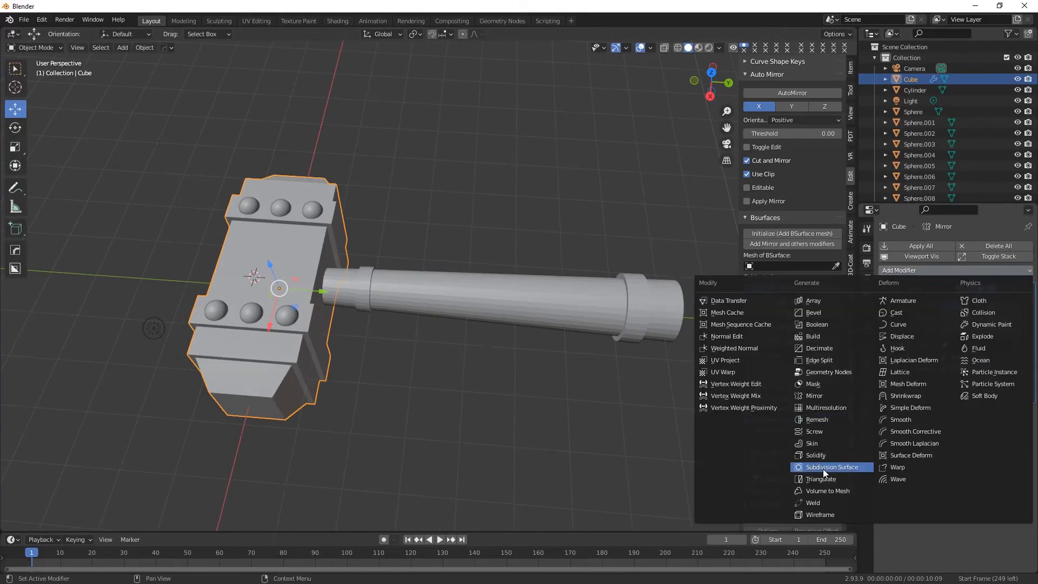
{"action": "left_click", "coordinate": [800, 471]}
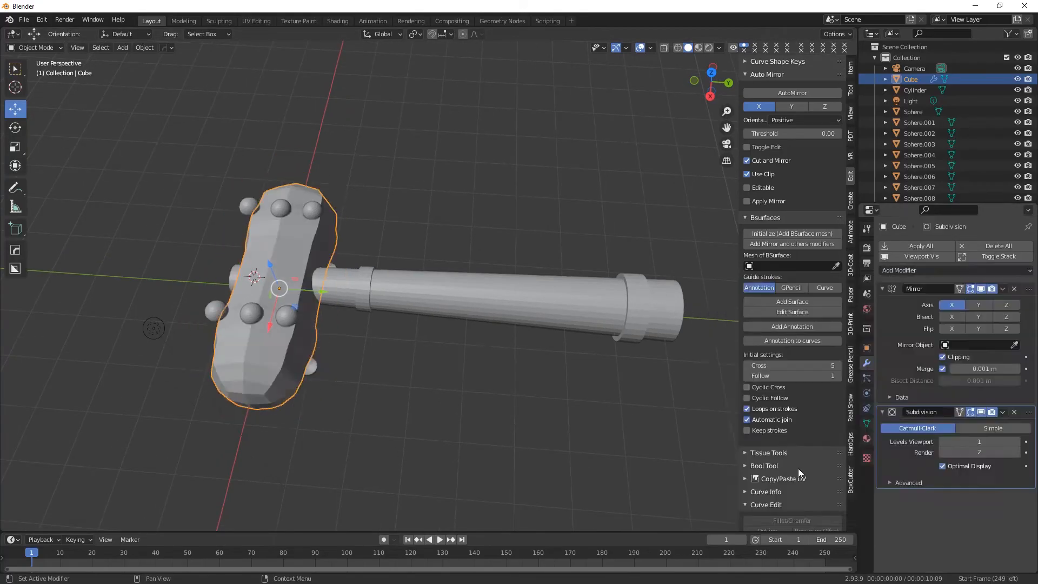
{"action": "left_click", "coordinate": [1019, 442]}
Enter Edit Mode on the head and add a lengthwise loop cut slid to factor -1.000 at the side opposite the handle.
{"action": "scroll", "coordinate": [242, 368], "scroll_direction": "up", "scroll_amount": 2}
{"action": "middle_click_drag", "start_coordinate": [162, 367], "coordinate": [189, 353]}
{"action": "left_click", "coordinate": [35, 47]}
{"action": "left_click", "coordinate": [30, 70]}
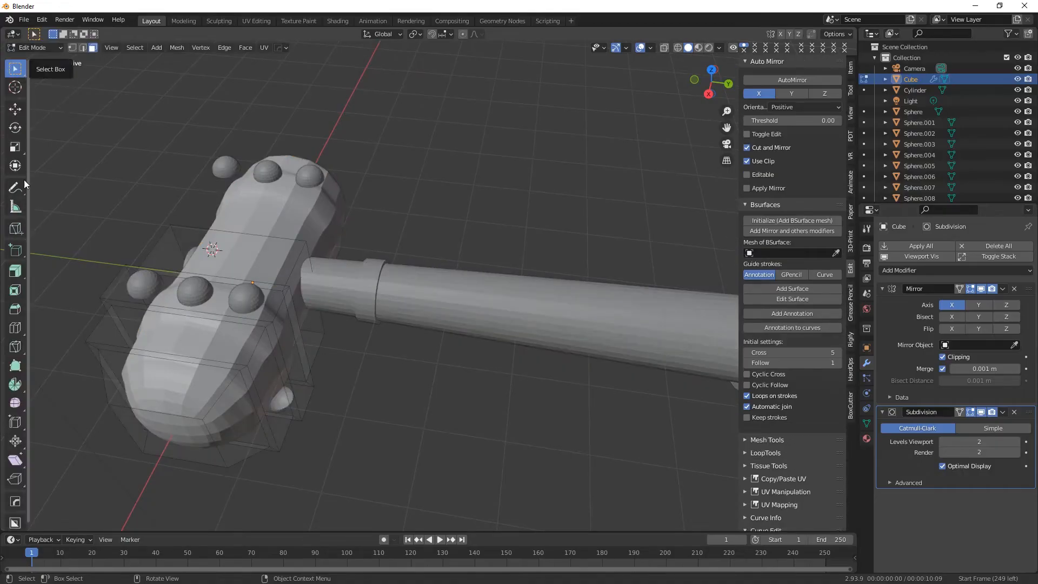
{"action": "middle_click_drag", "start_coordinate": [176, 337], "coordinate": [209, 304], "text": "shift"}
{"action": "left_click", "coordinate": [15, 328]}
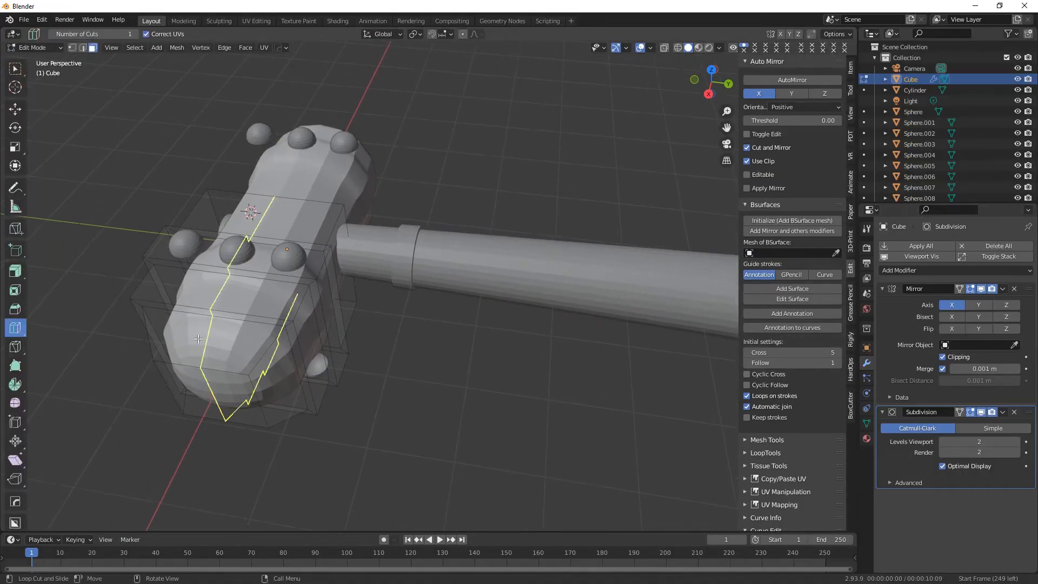
{"action": "left_click_drag", "start_coordinate": [221, 322], "coordinate": [125, 323]}
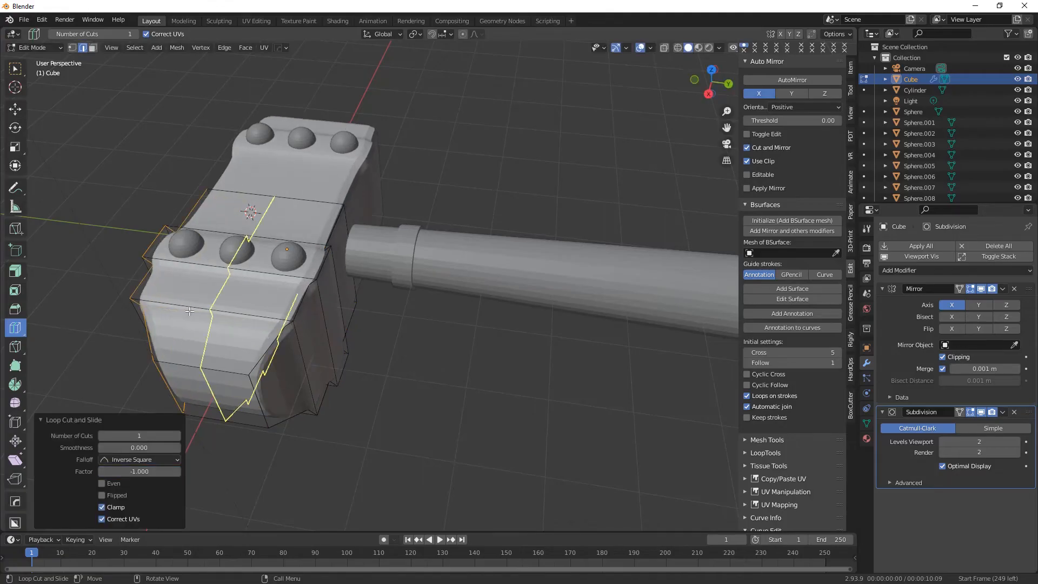
Add supporting loop cuts on the head's handle side, sliding the last one to a factor of 1.000.
{"action": "scroll", "coordinate": [200, 328], "scroll_direction": "down", "scroll_amount": 1}
{"action": "left_click_drag", "start_coordinate": [287, 324], "coordinate": [304, 395]}
{"action": "middle_click_drag", "start_coordinate": [303, 355], "coordinate": [274, 352]}
{"action": "left_click_drag", "start_coordinate": [283, 260], "coordinate": [314, 238]}
{"action": "middle_click_drag", "start_coordinate": [301, 258], "coordinate": [274, 259]}
{"action": "scroll", "coordinate": [269, 238], "scroll_direction": "up", "scroll_amount": 2}
Sharpen the head's end section and riveted band with loop cuts slid to factors of -0.965, -0.943 and 0.995.
{"action": "left_click_drag", "start_coordinate": [247, 207], "coordinate": [244, 207]}
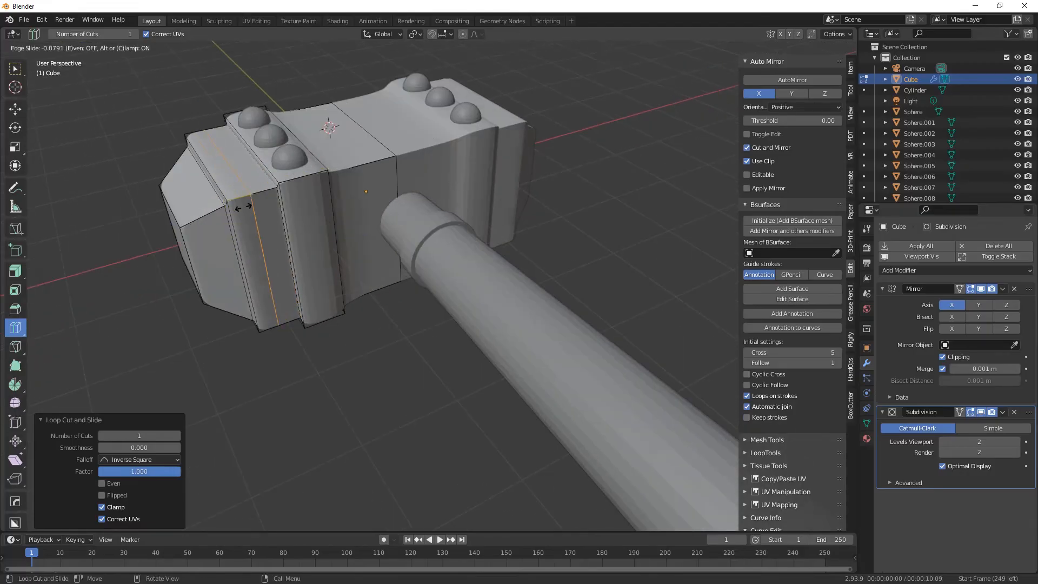
{"action": "middle_click_drag", "start_coordinate": [299, 187], "coordinate": [304, 182]}
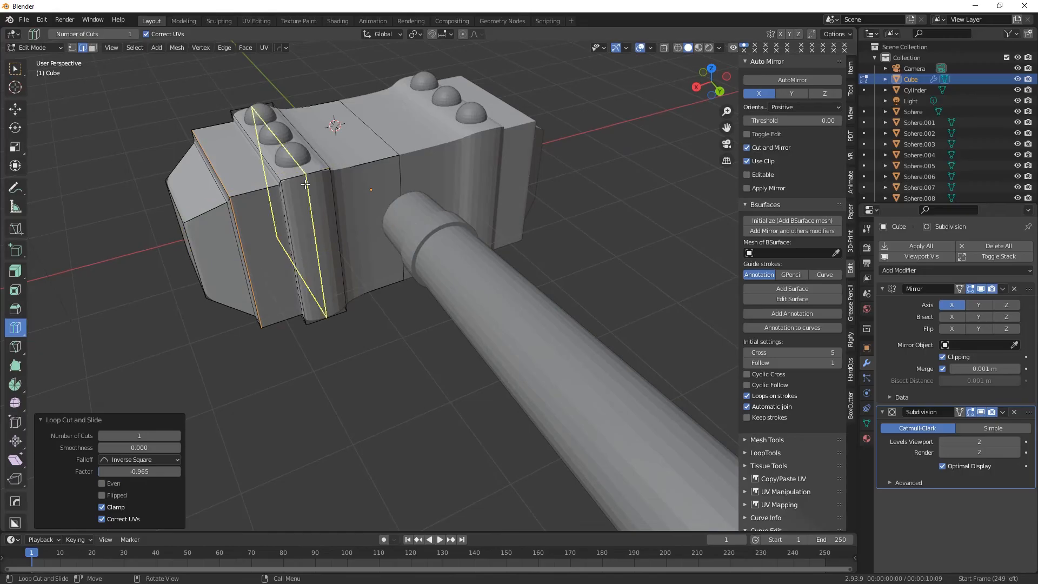
{"action": "left_click_drag", "start_coordinate": [302, 179], "coordinate": [293, 180]}
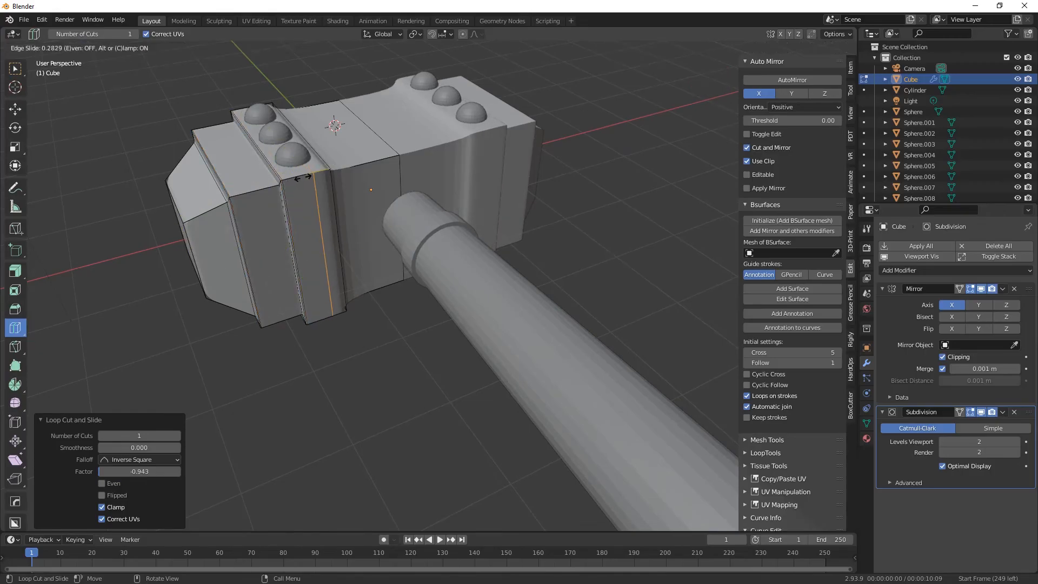
{"action": "left_click_drag", "start_coordinate": [319, 176], "coordinate": [323, 176]}
Add supporting loop cuts on the head's riveted band and middle section, sliding the last one to a factor of -1.000.
{"action": "middle_click_drag", "start_coordinate": [281, 238], "coordinate": [273, 292]}
{"action": "middle_click_drag", "start_coordinate": [367, 258], "coordinate": [372, 182]}
{"action": "left_click_drag", "start_coordinate": [372, 181], "coordinate": [358, 176]}
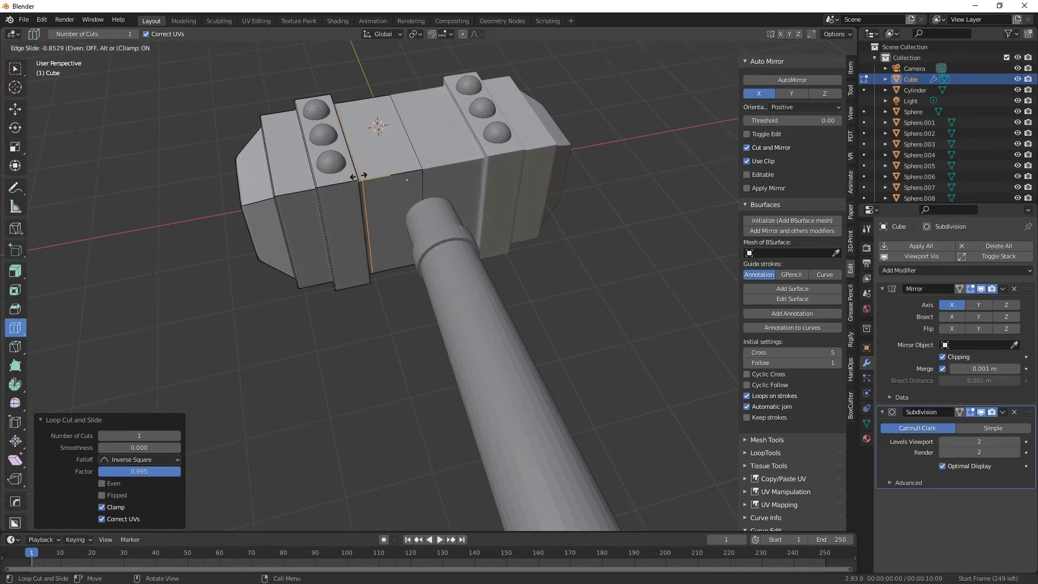
{"action": "left_click", "coordinate": [349, 177]}
{"action": "middle_click_drag", "start_coordinate": [350, 176], "coordinate": [356, 277]}
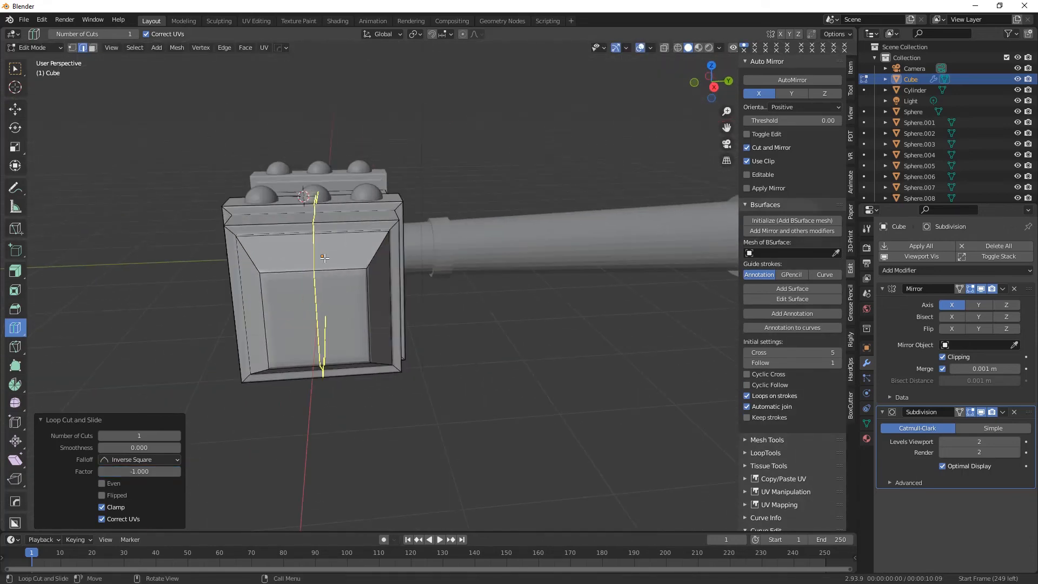
Add a loop cut around the head's tapered end close to the end face's border and return to Object Mode.
{"action": "left_click_drag", "start_coordinate": [254, 281], "coordinate": [266, 281]}
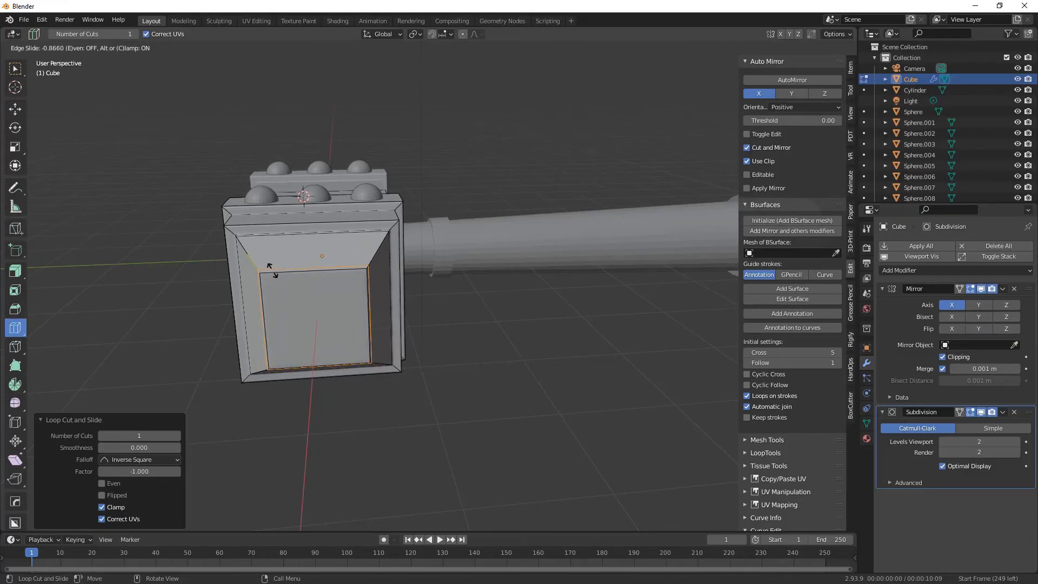
{"action": "middle_click_drag", "start_coordinate": [477, 361], "coordinate": [424, 389]}
{"action": "scroll", "coordinate": [487, 373], "scroll_direction": "down", "scroll_amount": 2}
{"action": "middle_click_drag", "start_coordinate": [498, 370], "coordinate": [288, 227]}
{"action": "left_click", "coordinate": [38, 59]}
{"action": "middle_click_drag", "start_coordinate": [379, 335], "coordinate": [361, 369]}
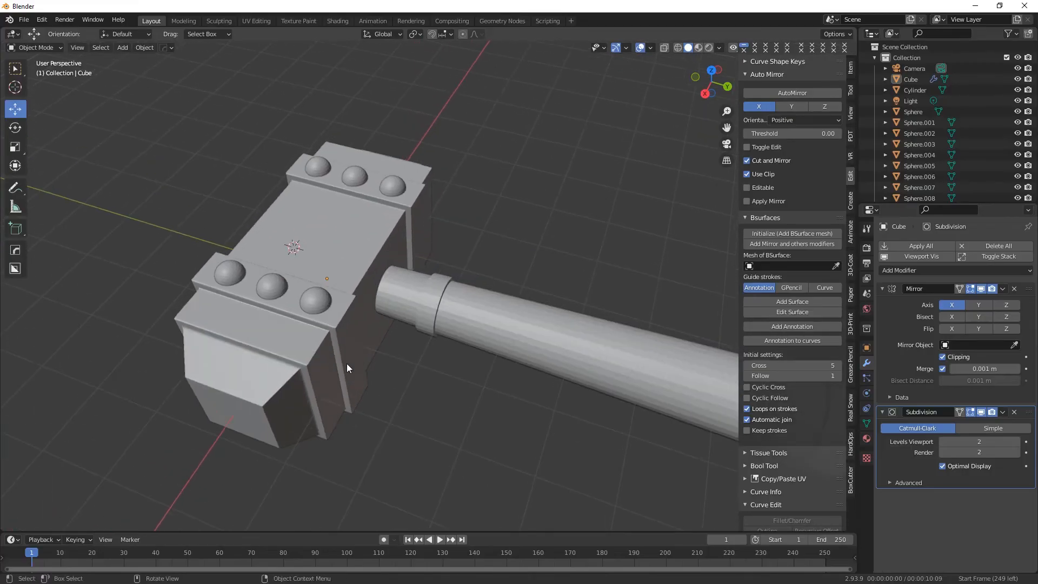
{"action": "middle_click_drag", "start_coordinate": [349, 361], "coordinate": [310, 338]}
Open the handle in Edit Mode and add a Subdivision Surface modifier with its viewport level set to 2.
{"action": "left_click", "coordinate": [327, 285]}
{"action": "scroll", "coordinate": [327, 280], "scroll_direction": "up", "scroll_amount": 4}
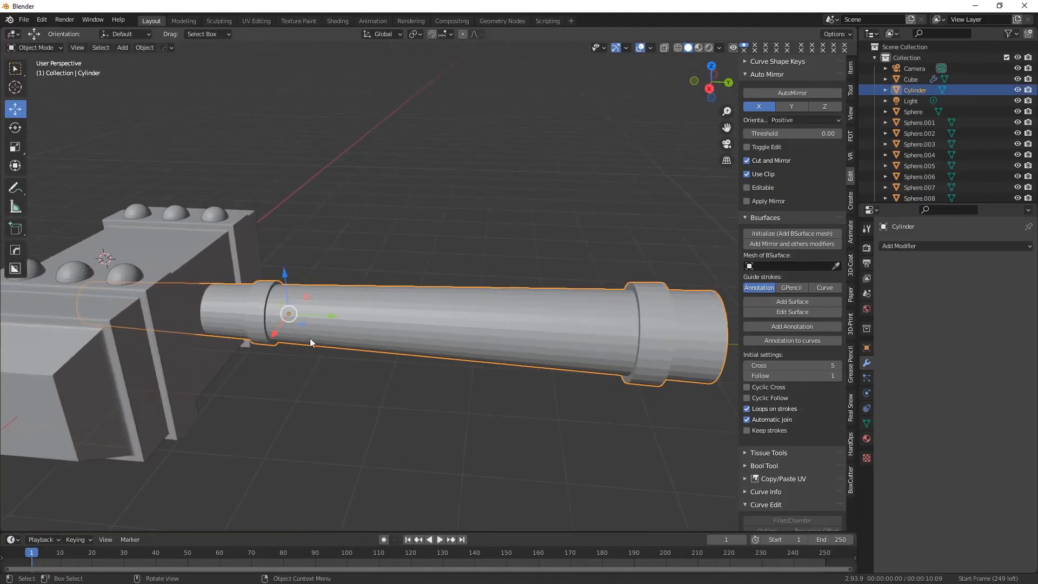
{"action": "left_click", "coordinate": [38, 48]}
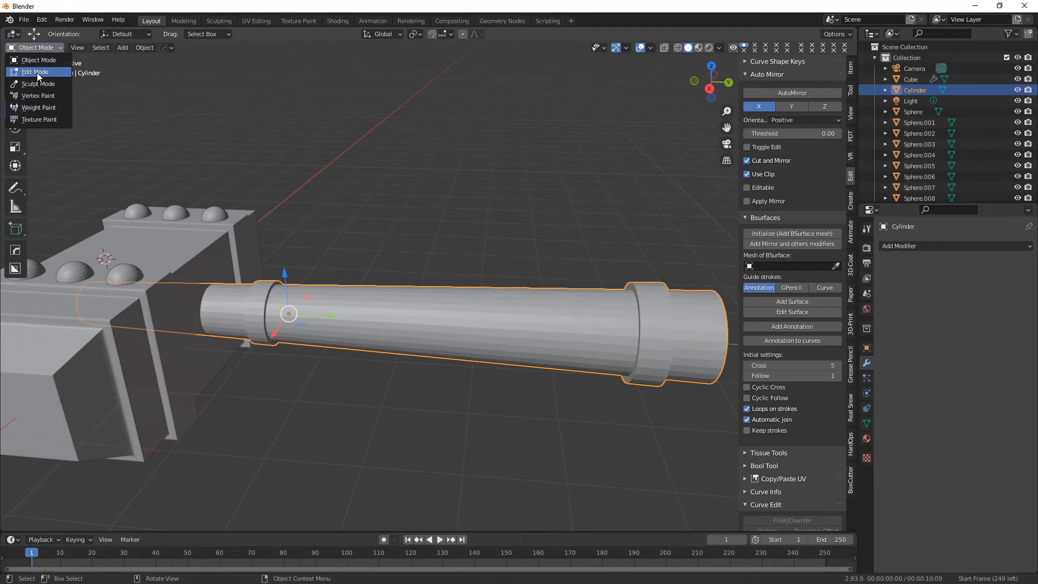
{"action": "left_click", "coordinate": [37, 72]}
{"action": "left_click", "coordinate": [901, 246]}
{"action": "left_click", "coordinate": [827, 448]}
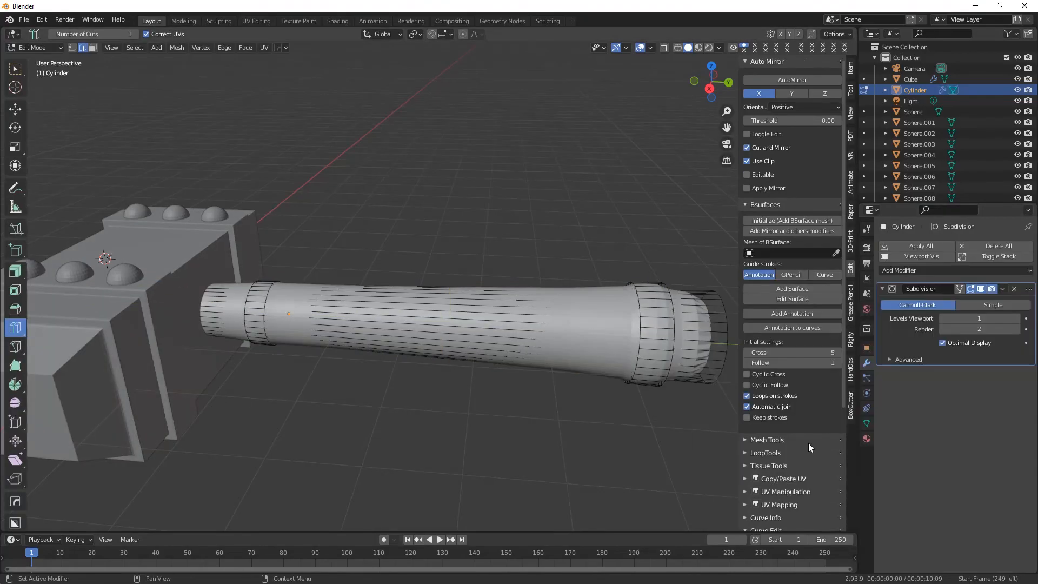
{"action": "left_click", "coordinate": [1016, 319]}
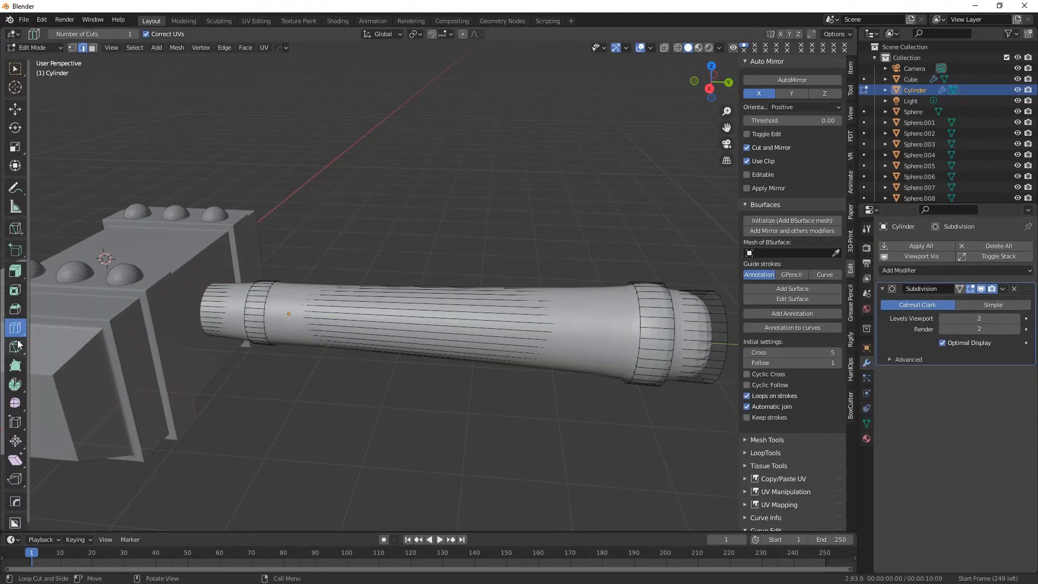
Add loop cuts around the handle's collar nearest the head, slid to factors of 1.000 and -1.000 on either side of it.
{"action": "middle_click_drag", "start_coordinate": [269, 326], "coordinate": [268, 324]}
{"action": "left_click_drag", "start_coordinate": [230, 323], "coordinate": [291, 324]}
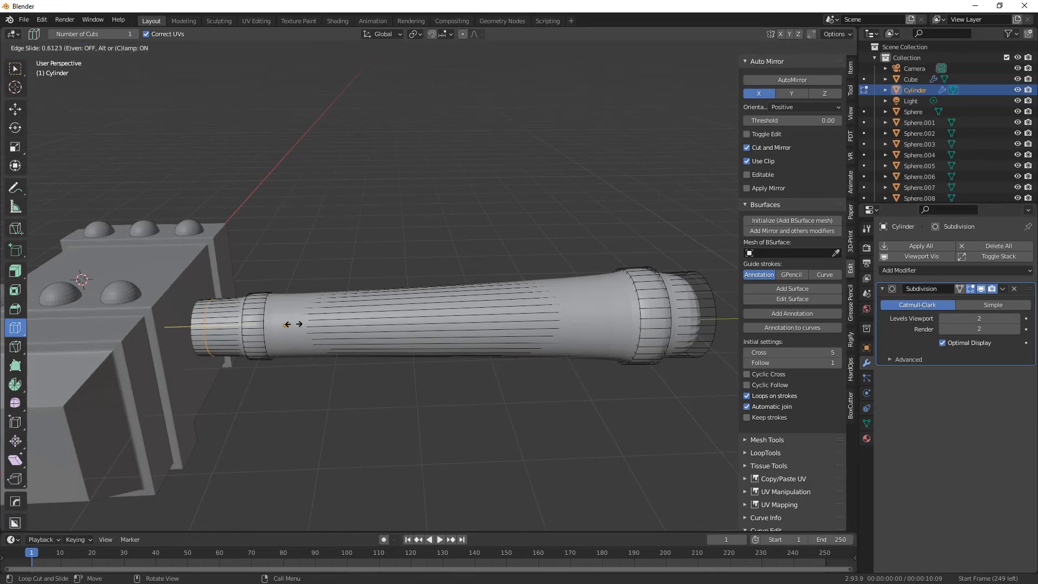
{"action": "left_click_drag", "start_coordinate": [387, 324], "coordinate": [150, 325]}
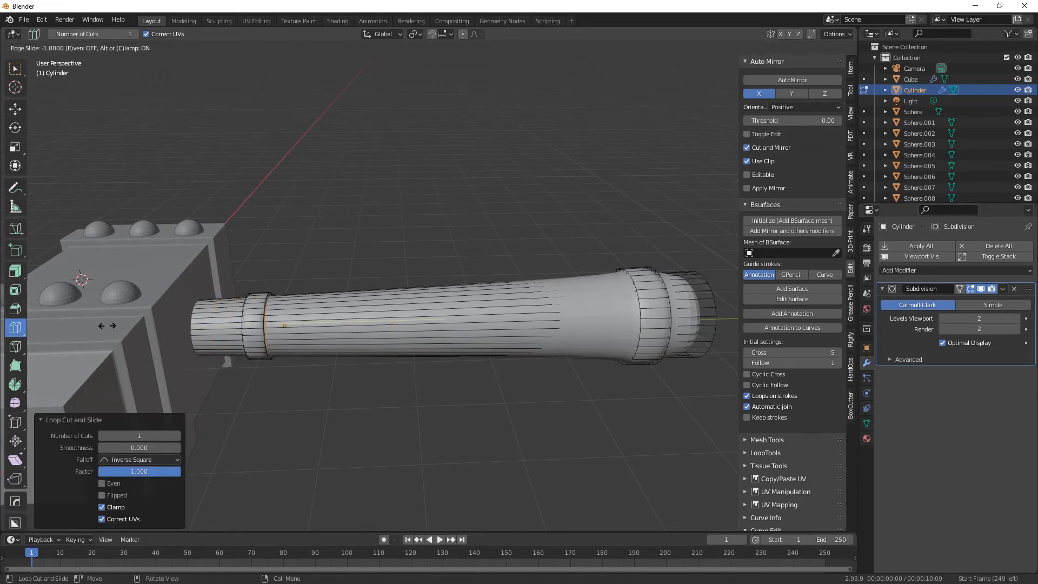
Add supporting loop cuts around the handle's outer collar and end section, sliding the last one to a factor of 1.000.
{"action": "left_click_drag", "start_coordinate": [554, 330], "coordinate": [704, 310]}
{"action": "middle_click_drag", "start_coordinate": [604, 316], "coordinate": [587, 317]}
{"action": "left_click_drag", "start_coordinate": [689, 328], "coordinate": [659, 328]}
{"action": "middle_click_drag", "start_coordinate": [695, 335], "coordinate": [690, 336]}
{"action": "left_click_drag", "start_coordinate": [695, 337], "coordinate": [735, 339]}
Sharpen both handle collars with further loop cuts, sliding the last one on the outer collar to a factor of 0.768.
{"action": "middle_click_drag", "start_coordinate": [373, 325], "coordinate": [460, 314]}
{"action": "scroll", "coordinate": [244, 346], "scroll_direction": "up", "scroll_amount": 2}
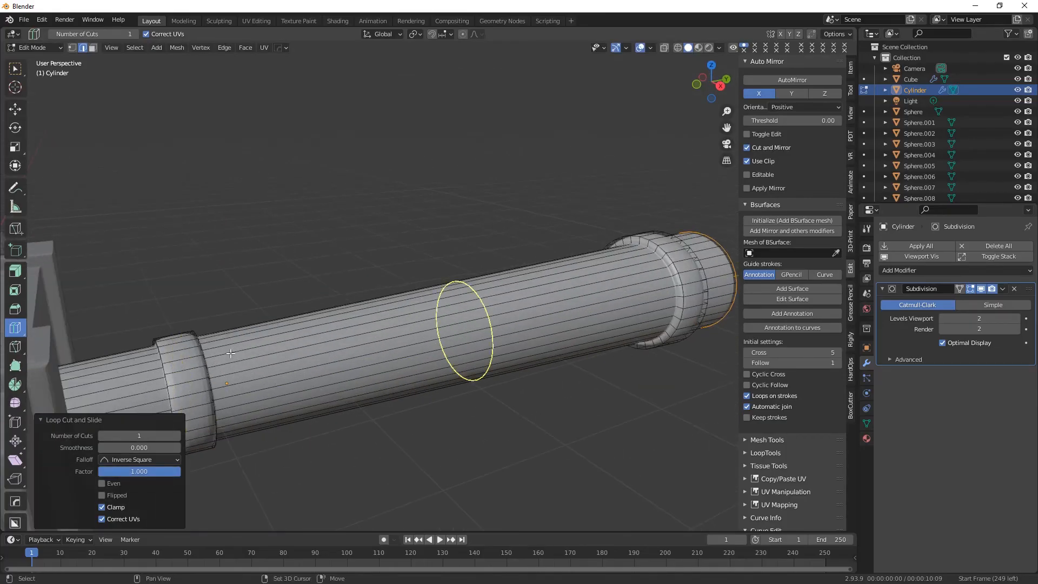
{"action": "middle_click_drag", "start_coordinate": [221, 351], "coordinate": [324, 317], "text": "shift"}
{"action": "left_click_drag", "start_coordinate": [306, 361], "coordinate": [329, 355]}
{"action": "middle_click_drag", "start_coordinate": [584, 339], "coordinate": [319, 338], "text": "shift"}
{"action": "left_click_drag", "start_coordinate": [306, 340], "coordinate": [305, 339]}
{"action": "left_click_drag", "start_coordinate": [318, 332], "coordinate": [332, 331]}
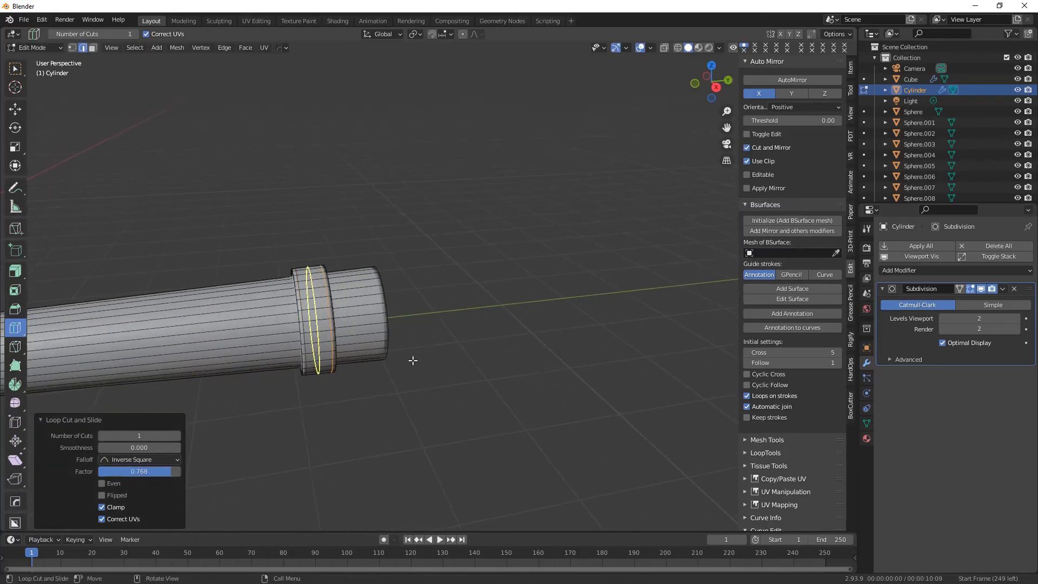
Select the handle's flat end face and inset it by about 0.24 m.
{"action": "scroll", "coordinate": [413, 358], "scroll_direction": "down", "scroll_amount": 2}
{"action": "middle_click_drag", "start_coordinate": [118, 347], "coordinate": [324, 338], "text": "shift"}
{"action": "middle_click_drag", "start_coordinate": [579, 378], "coordinate": [33, 95]}
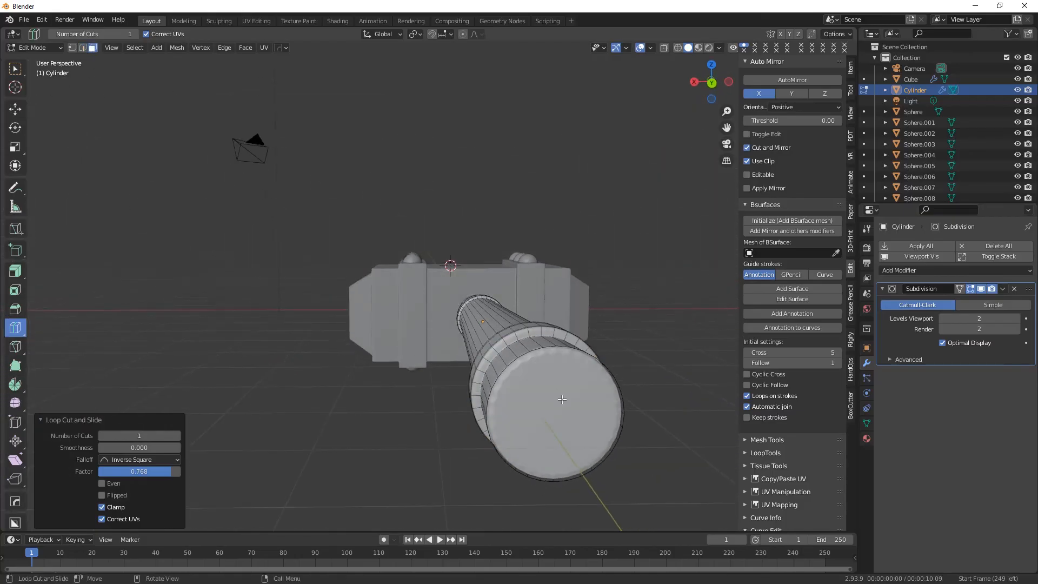
{"action": "middle_click_drag", "start_coordinate": [562, 399], "coordinate": [118, 51], "text": "shift"}
{"action": "left_click", "coordinate": [20, 72]}
{"action": "left_click", "coordinate": [493, 357]}
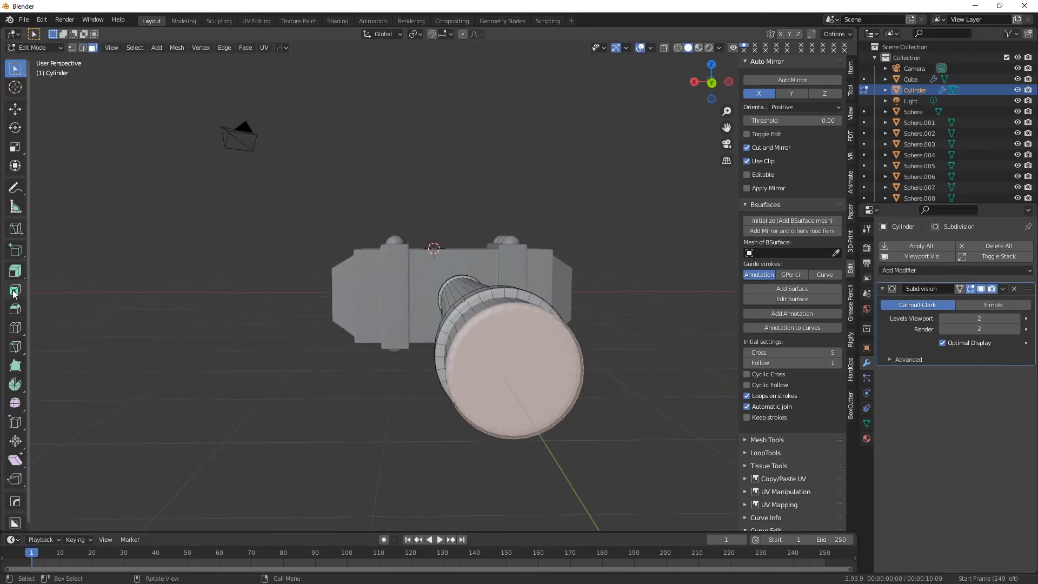
{"action": "left_click_drag", "start_coordinate": [525, 386], "coordinate": [522, 375]}
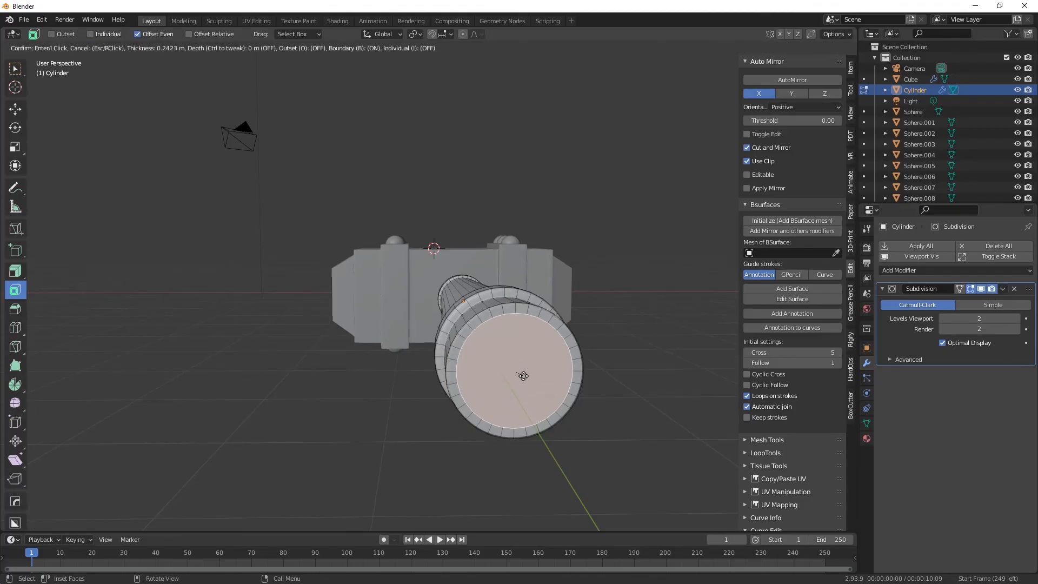
{"action": "left_click", "coordinate": [522, 373]}
Set the handle's subdivision viewport level back to 2 after trying 3, and return to Object Mode.
{"action": "middle_click_drag", "start_coordinate": [319, 361], "coordinate": [540, 473]}
{"action": "left_click", "coordinate": [15, 71]}
{"action": "left_click", "coordinate": [276, 362]}
{"action": "scroll", "coordinate": [277, 362], "scroll_direction": "down", "scroll_amount": 2}
{"action": "middle_click_drag", "start_coordinate": [278, 362], "coordinate": [400, 367]}
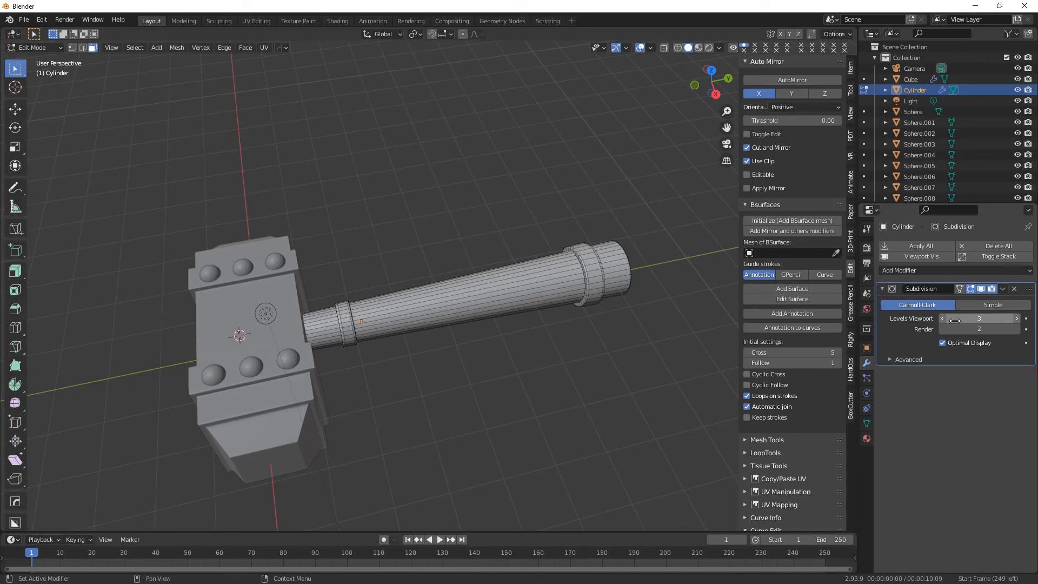
{"action": "middle_click_drag", "start_coordinate": [611, 317], "coordinate": [600, 319]}
{"action": "left_click", "coordinate": [37, 58]}
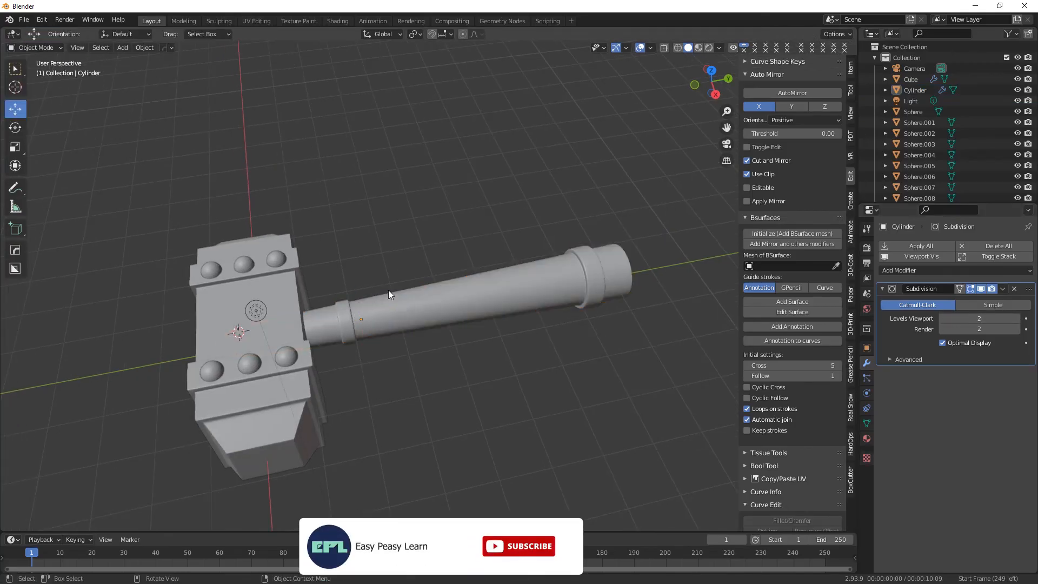
{"action": "middle_click_drag", "start_coordinate": [388, 290], "coordinate": [331, 158]}
{"action": "left_click_drag", "start_coordinate": [331, 159], "coordinate": [453, 347]}
{"action": "middle_click_drag", "start_coordinate": [453, 347], "coordinate": [493, 258]}
{"action": "left_click_drag", "start_coordinate": [355, 253], "coordinate": [355, 202]}
{"action": "key", "text": "ctrl+z"}
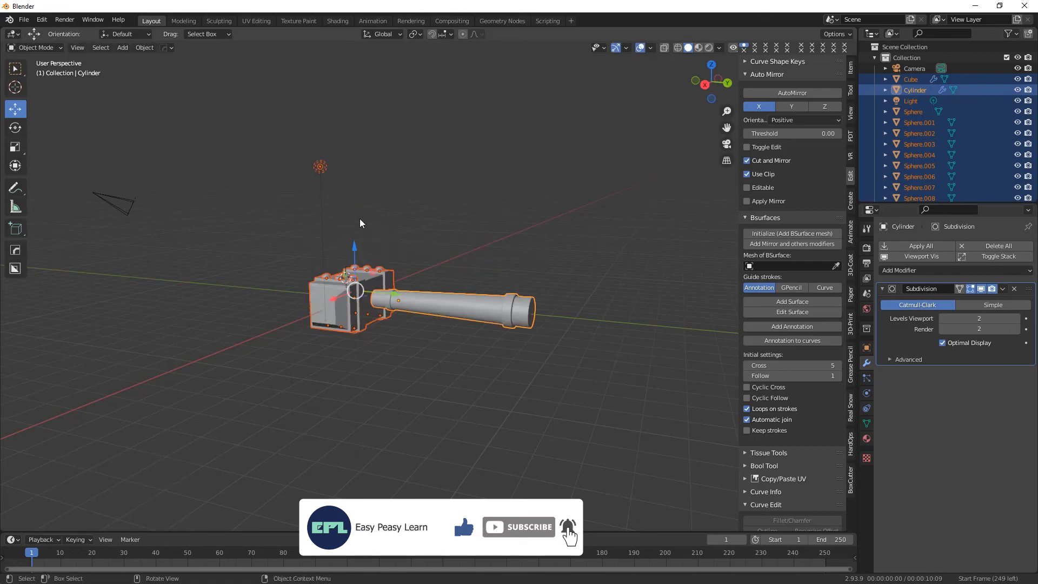
{"action": "key", "text": "ctrl+z"}
Move all hammer parts except the light up 2.9111 m along Z and rotate them so the head sits diagonally above the handle.
{"action": "left_click_drag", "start_coordinate": [590, 374], "coordinate": [355, 181]}
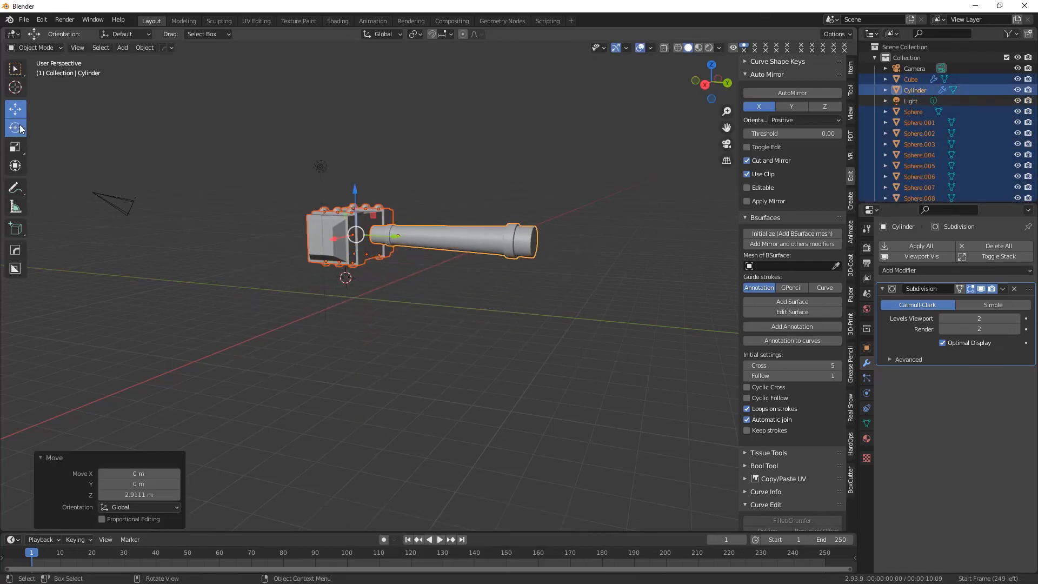
{"action": "middle_click_drag", "start_coordinate": [382, 199], "coordinate": [416, 297]}
{"action": "key", "text": "KP_3"}
{"action": "left_click_drag", "start_coordinate": [382, 206], "coordinate": [390, 258]}
{"action": "left_click_drag", "start_coordinate": [348, 200], "coordinate": [316, 88]}
{"action": "middle_click_drag", "start_coordinate": [540, 293], "coordinate": [355, 334]}
{"action": "left_click", "coordinate": [424, 310]}
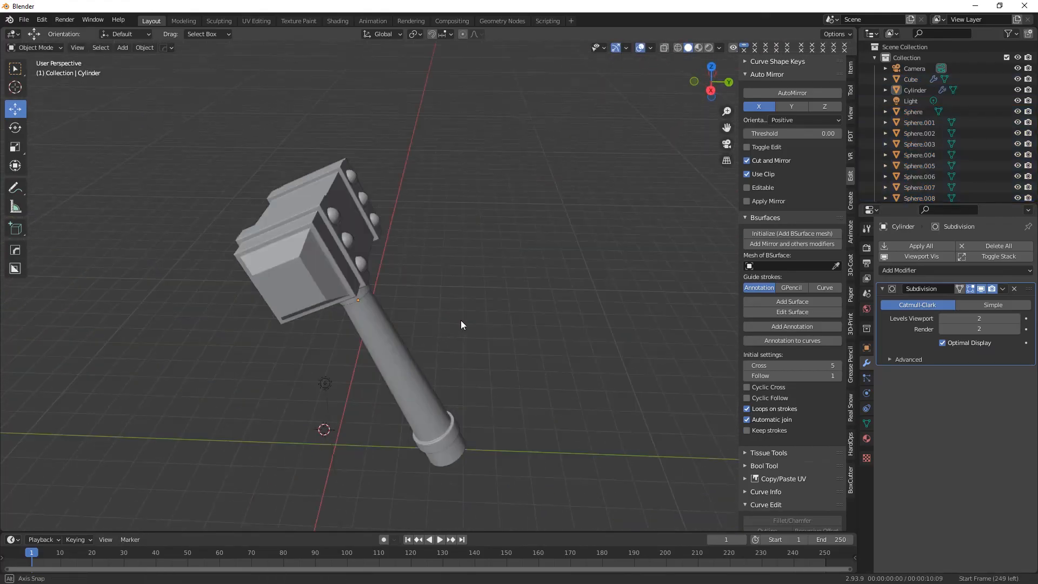